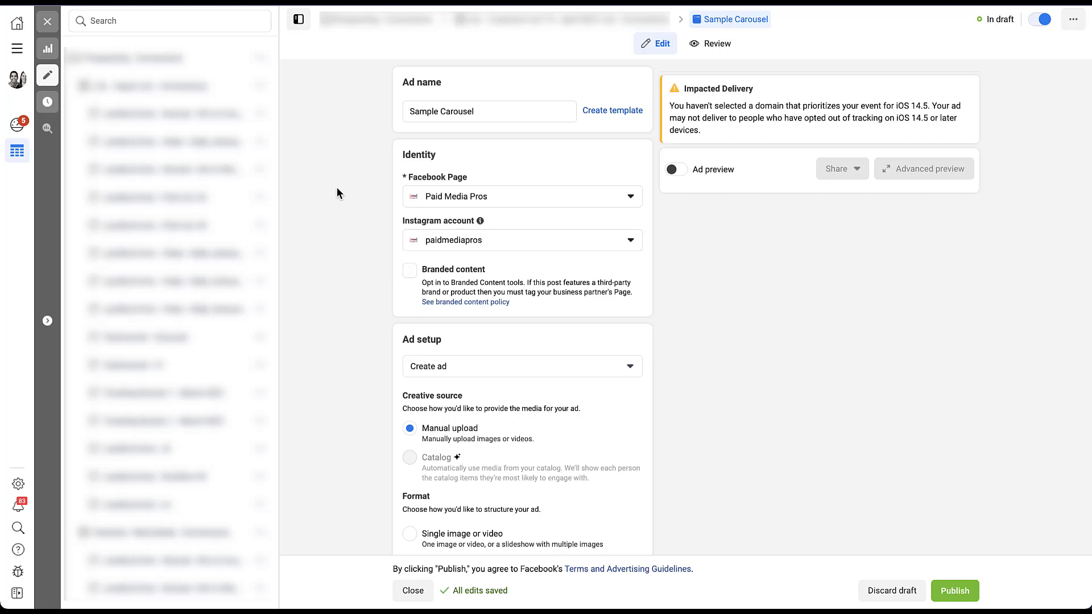
- Add two image cards to the carousel from the Instagram media, the purple-lit stage photo and the 1321 × 1321 speaker photo
{"action": "scroll", "coordinate": [337, 188], "scroll_direction": "down", "scroll_amount": 5}
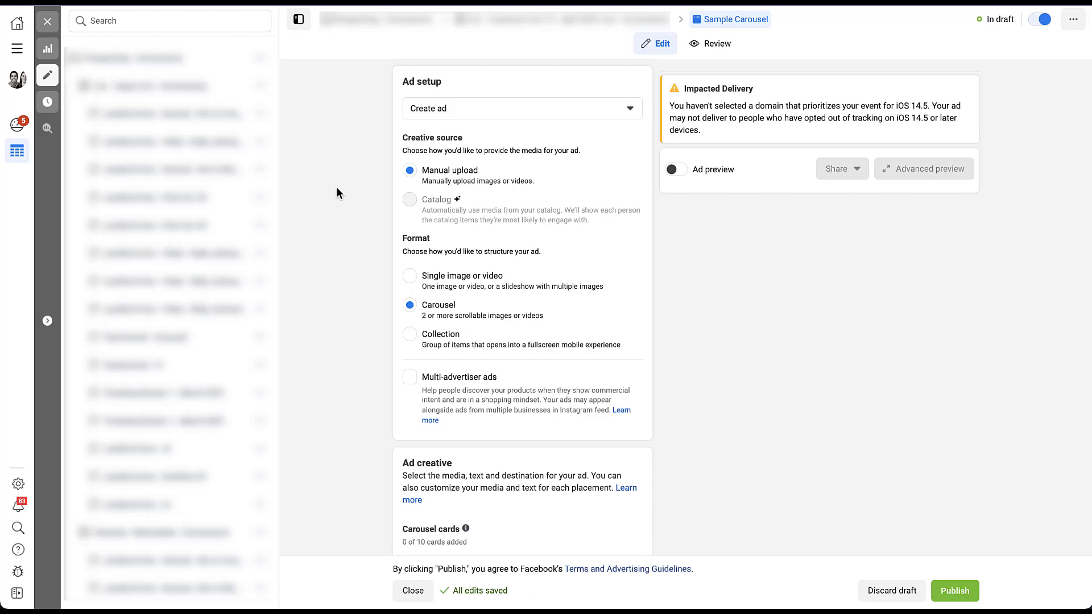
{"action": "scroll", "coordinate": [336, 186], "scroll_direction": "down", "scroll_amount": 7}
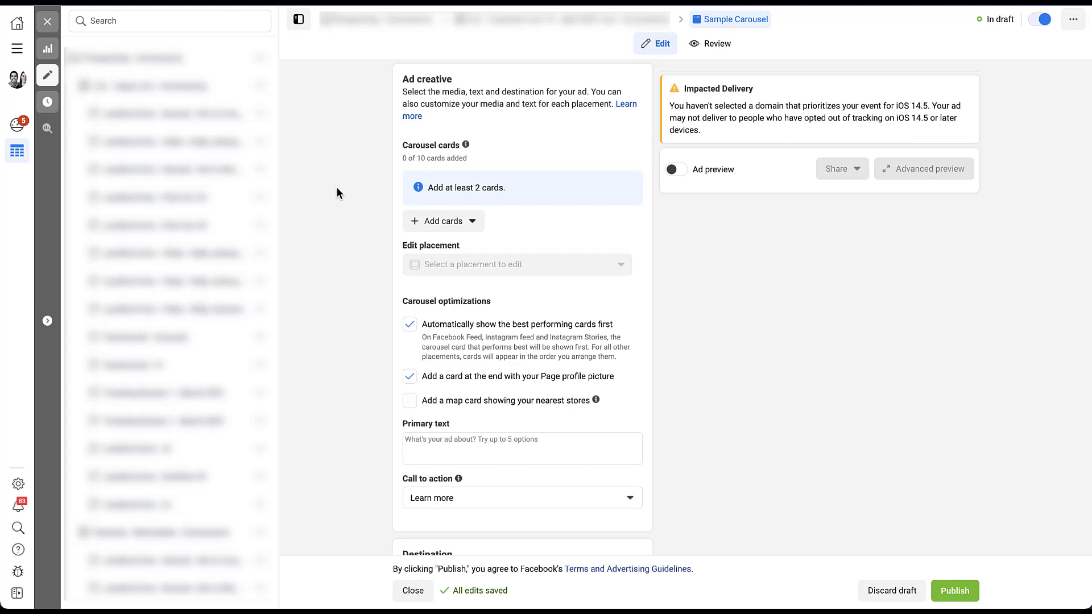
{"action": "left_click", "coordinate": [478, 229]}
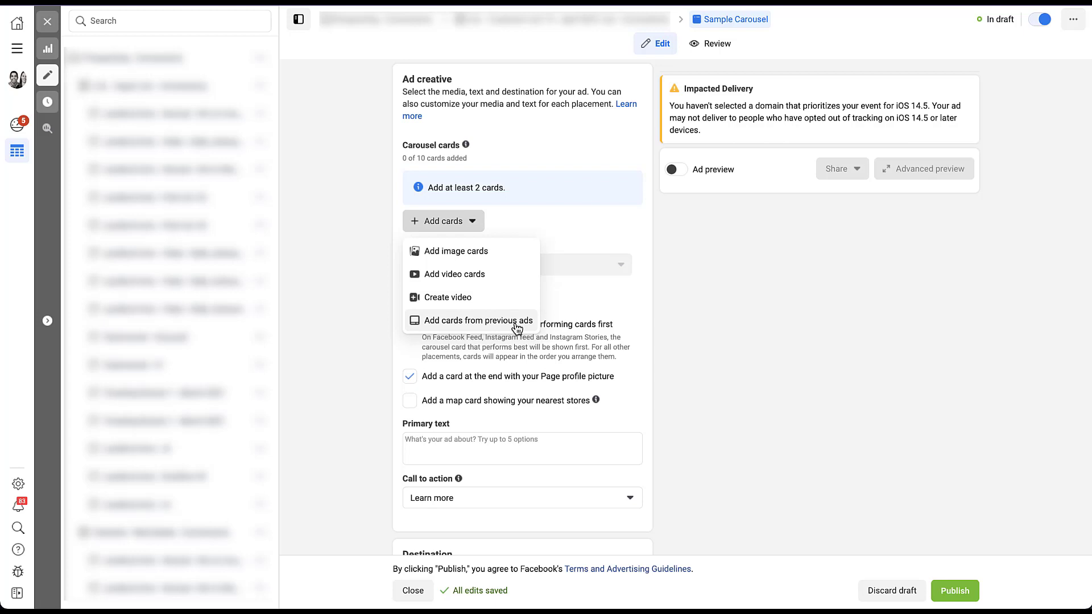
{"action": "left_click", "coordinate": [508, 260]}
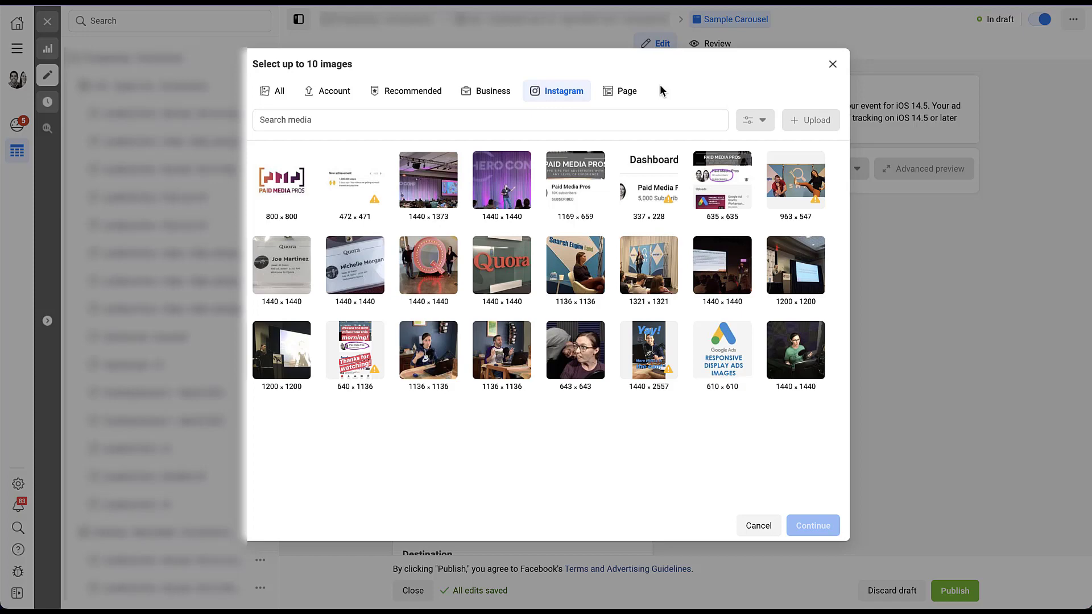
{"action": "left_click", "coordinate": [502, 180]}
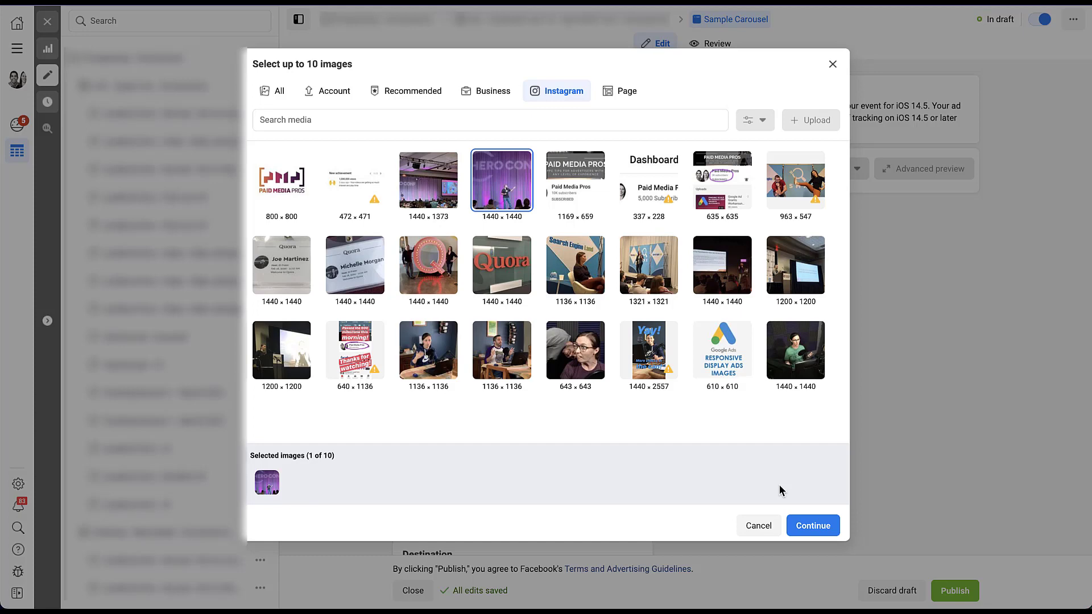
{"action": "left_click", "coordinate": [823, 531]}
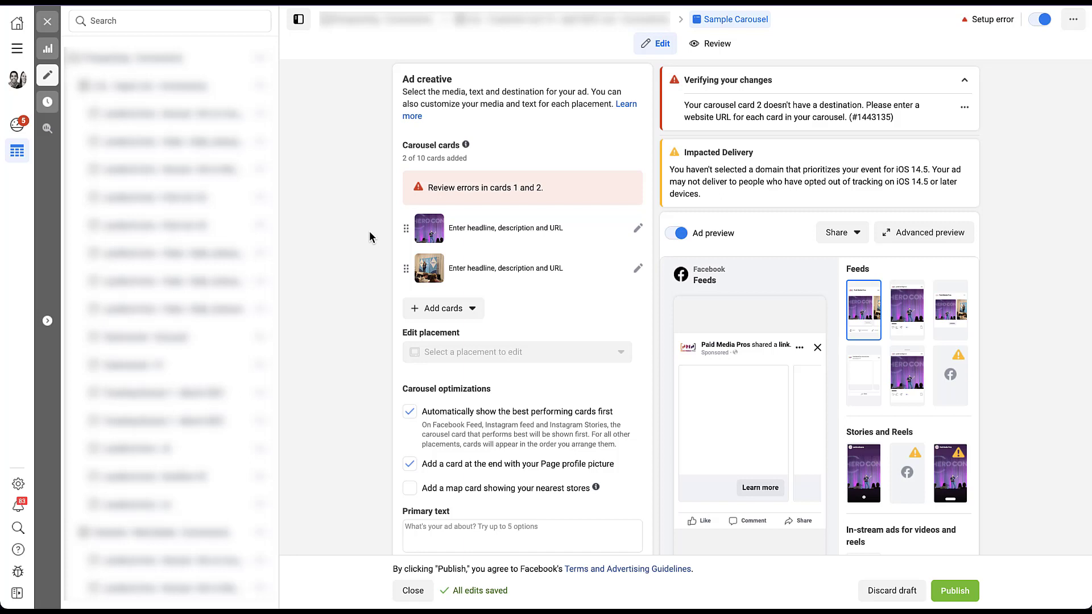
- Fill in the stage photo card with the presenter's name and "Paid Media Pros" as headline, a watch-videos description and the presenter's YouTube URL
{"action": "left_click", "coordinate": [640, 231]}
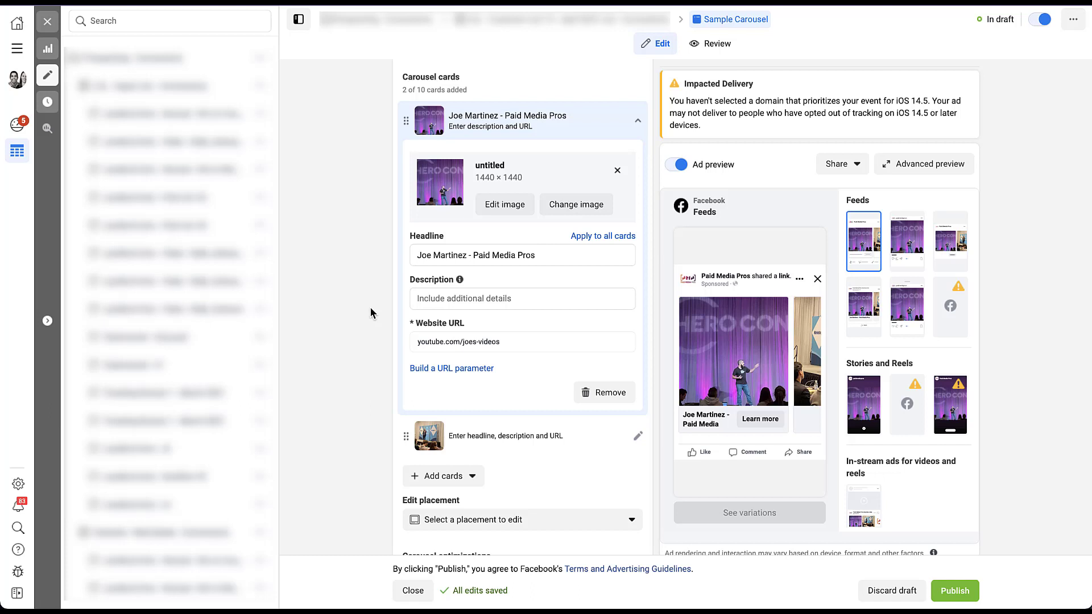
{"action": "left_click", "coordinate": [465, 291]}
{"action": "type", "text": "Watch Joe's Videos"}
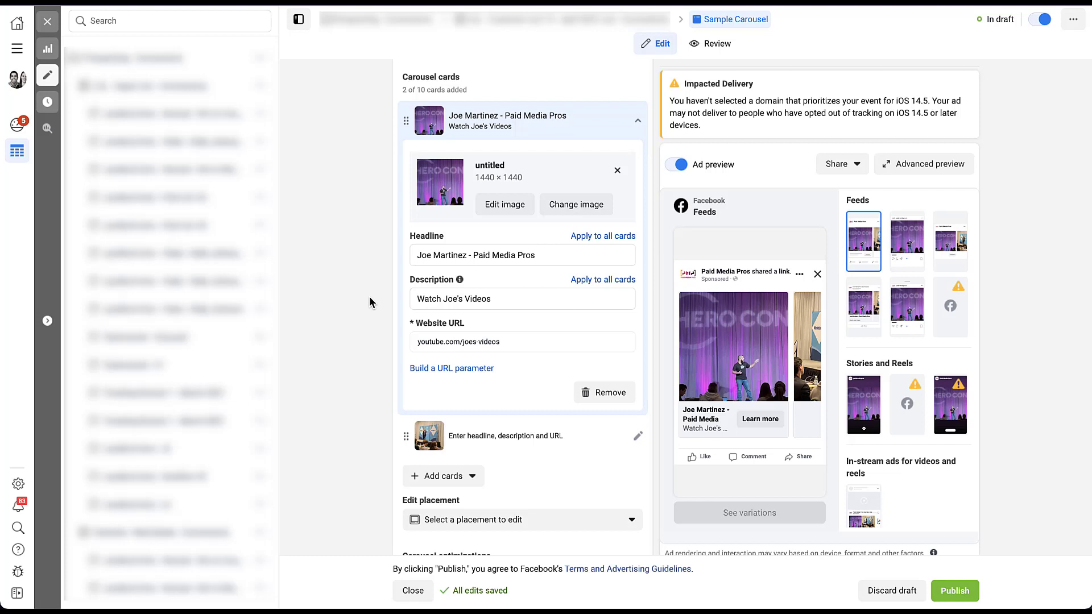
- Fill in the second card with its presenter's name and "Paid Media Pros" as headline, a watch-videos description and YouTube URL, checking it in the preview
{"action": "left_click", "coordinate": [639, 438]}
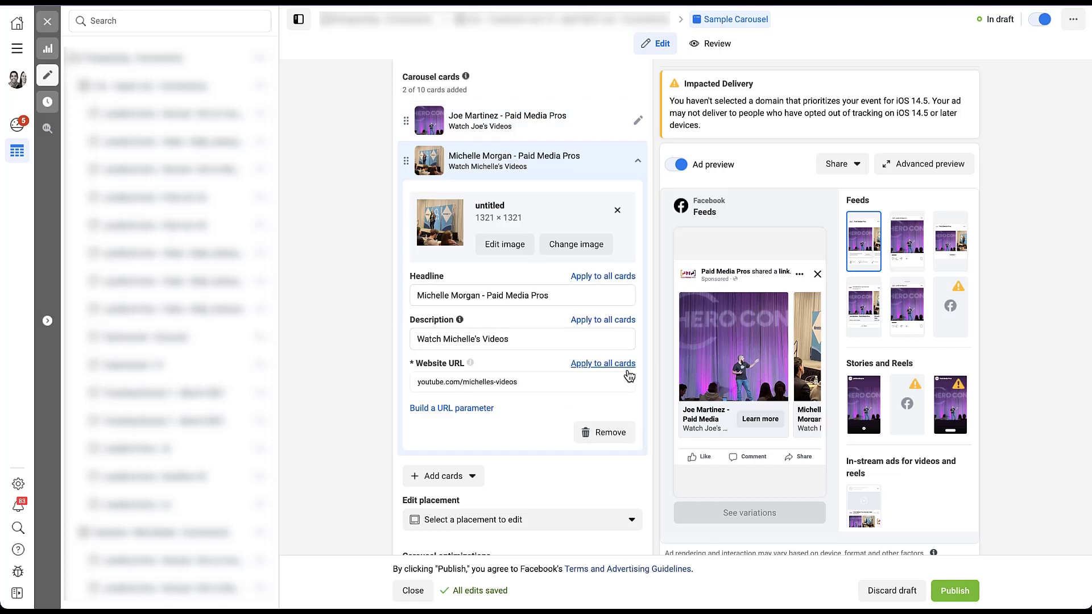
{"action": "left_click", "coordinate": [802, 359]}
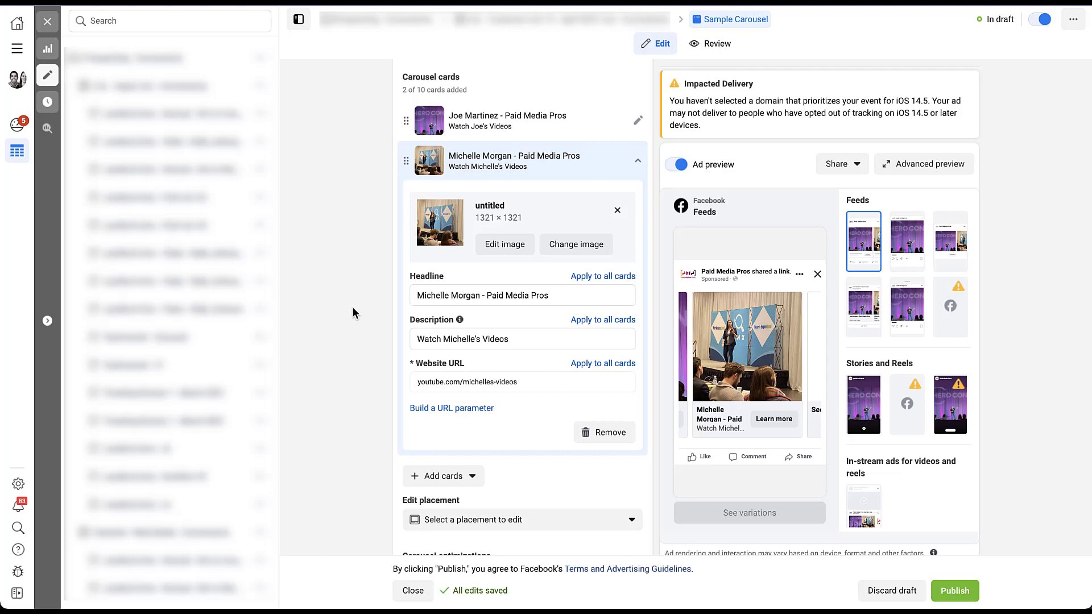
{"action": "left_click", "coordinate": [638, 162]}
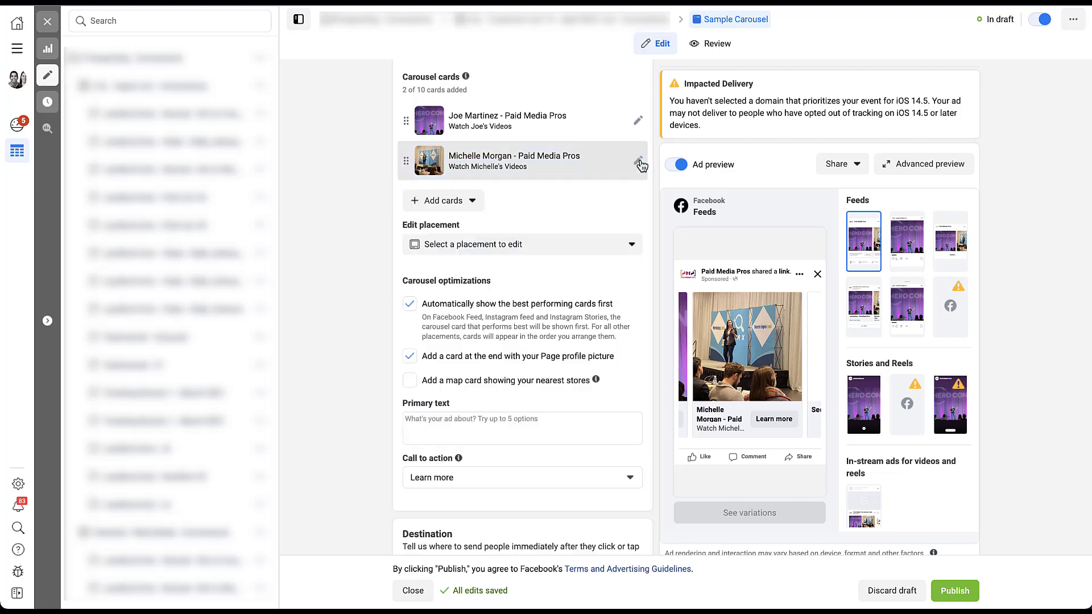
- Add the second Page video as a card with a bloopers headline, description "No For Real, We Have Bloopers" and URL youtube.com/bloopers
{"action": "left_click", "coordinate": [463, 210]}
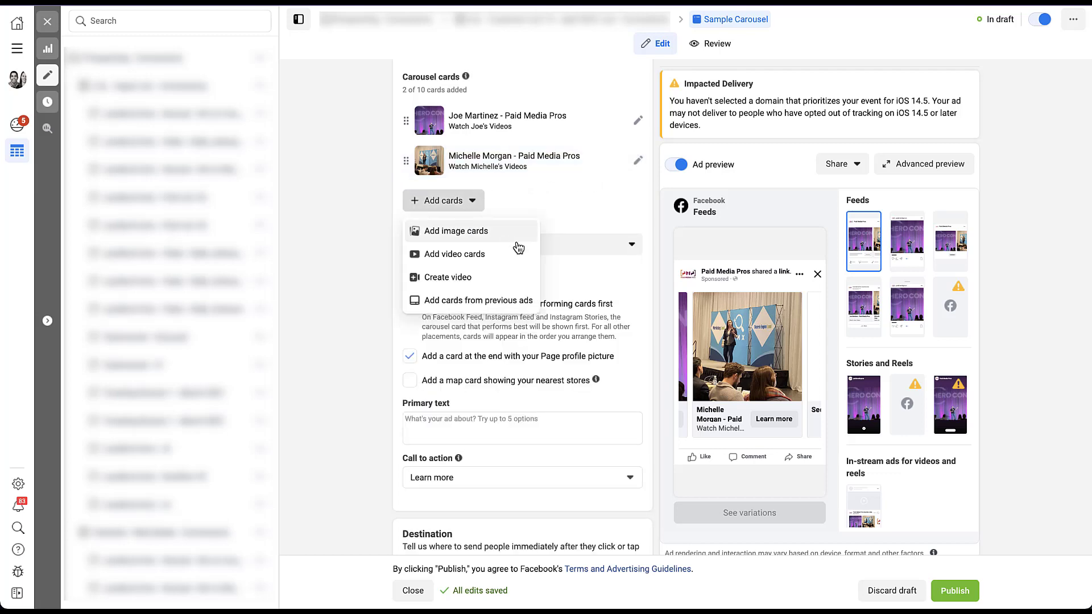
{"action": "left_click", "coordinate": [520, 265]}
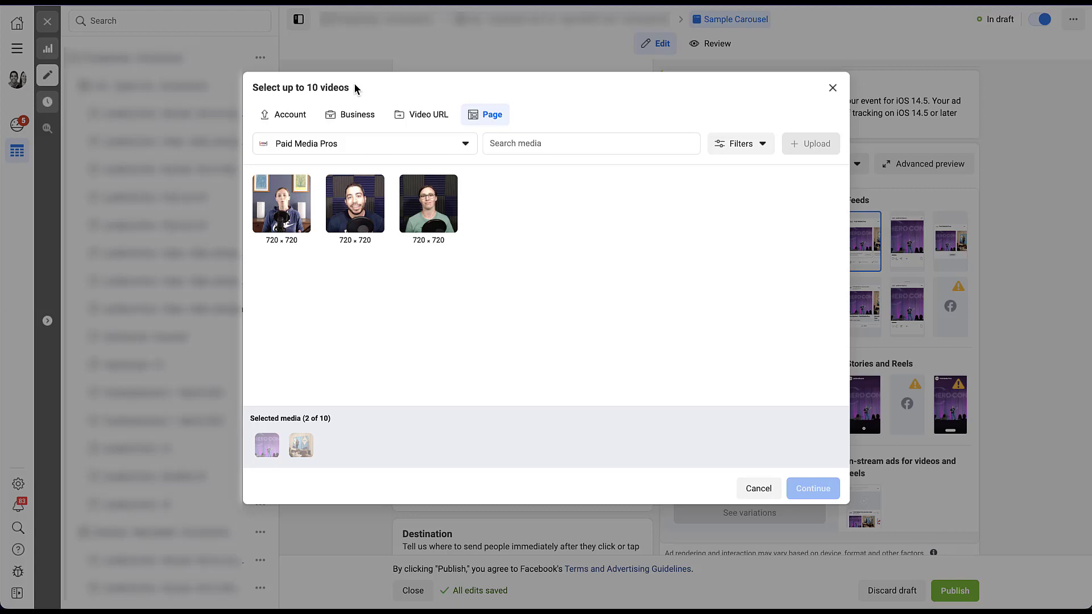
{"action": "left_click", "coordinate": [364, 215]}
{"action": "left_click", "coordinate": [811, 490]}
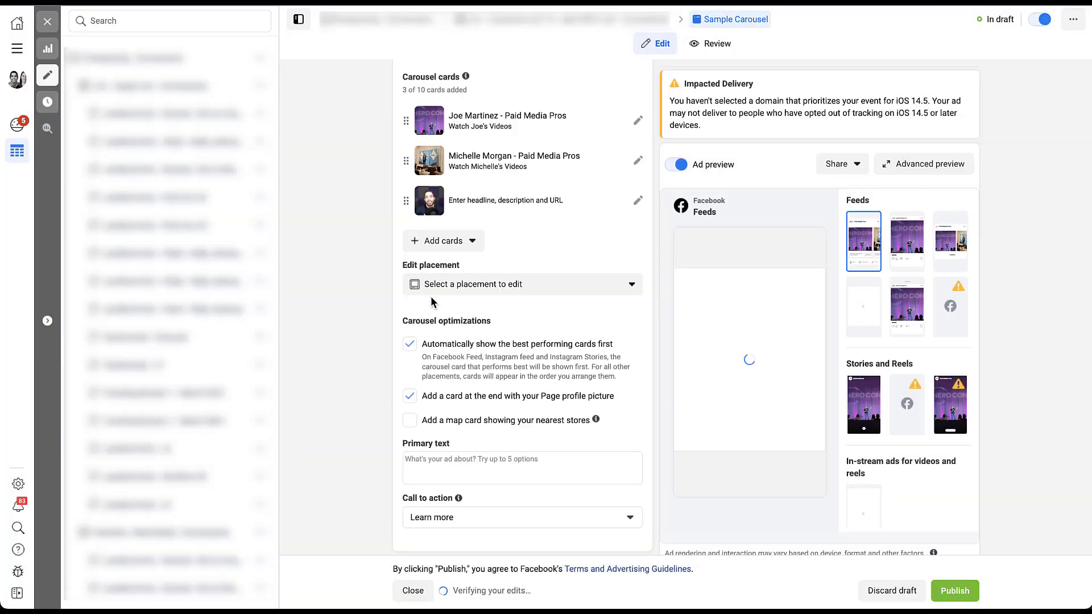
{"action": "left_click", "coordinate": [637, 202]}
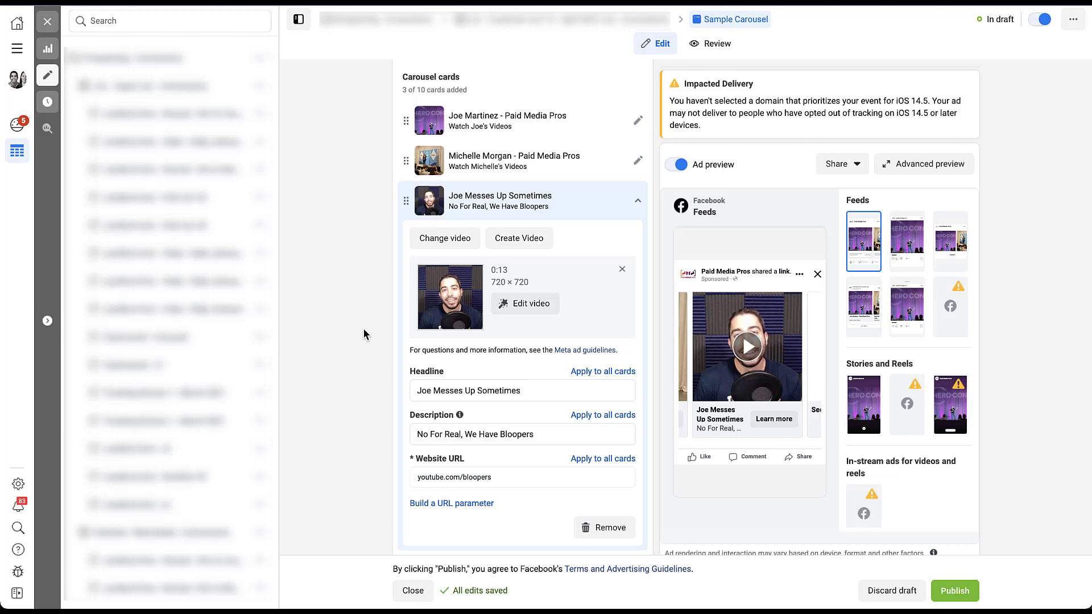
{"action": "left_click", "coordinate": [637, 201]}
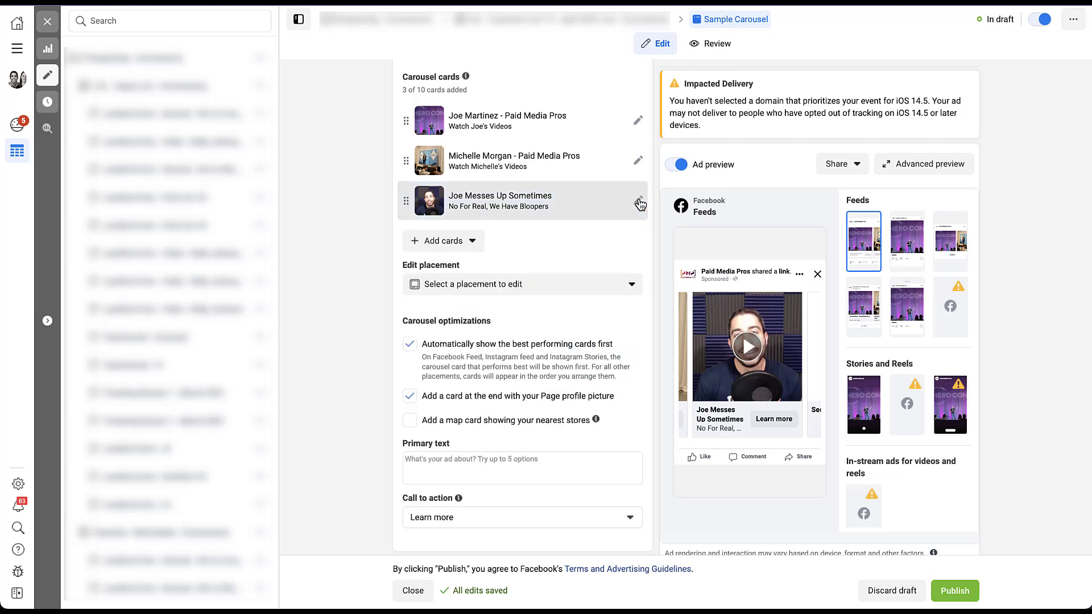
- Examine the image sources and templates offered for creating a carousel video
{"action": "left_click", "coordinate": [461, 247]}
{"action": "left_click", "coordinate": [494, 317]}
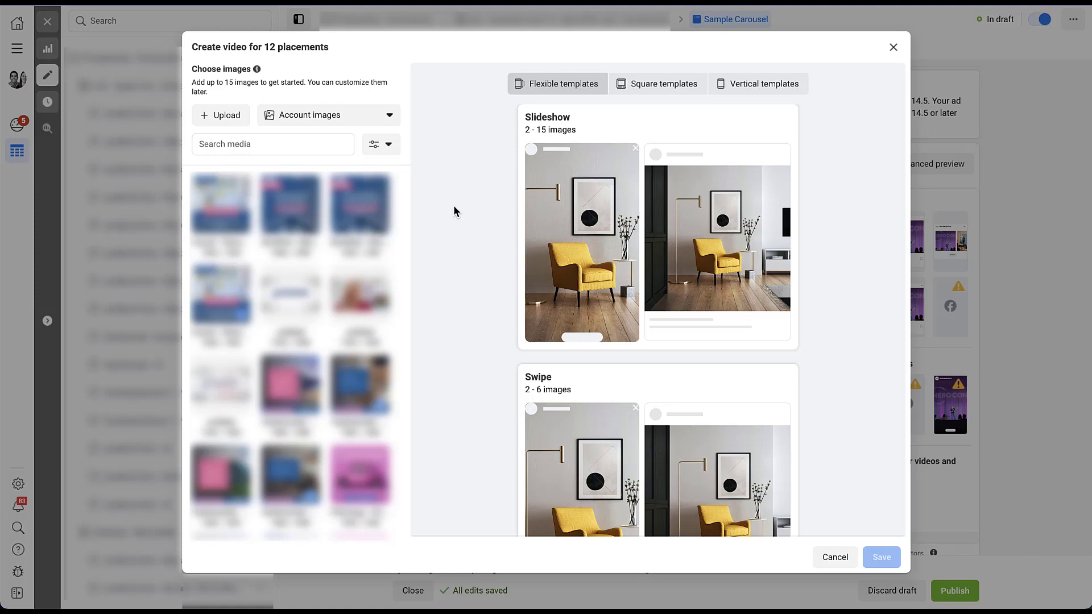
{"action": "key", "text": "Escape"}
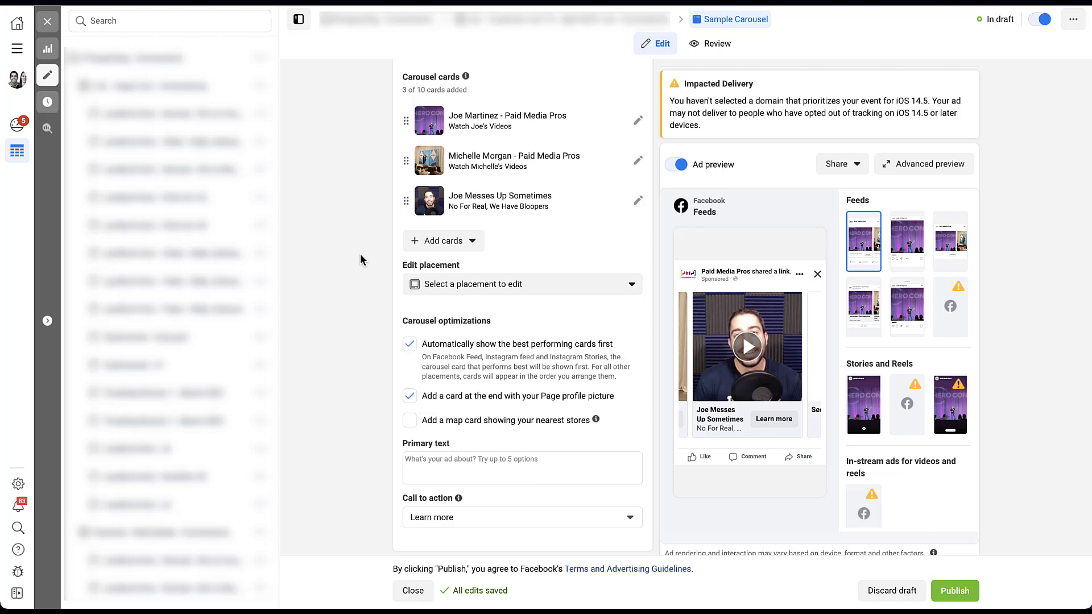
- Add two creatives from previous ads as carousel cards
{"action": "left_click", "coordinate": [477, 243]}
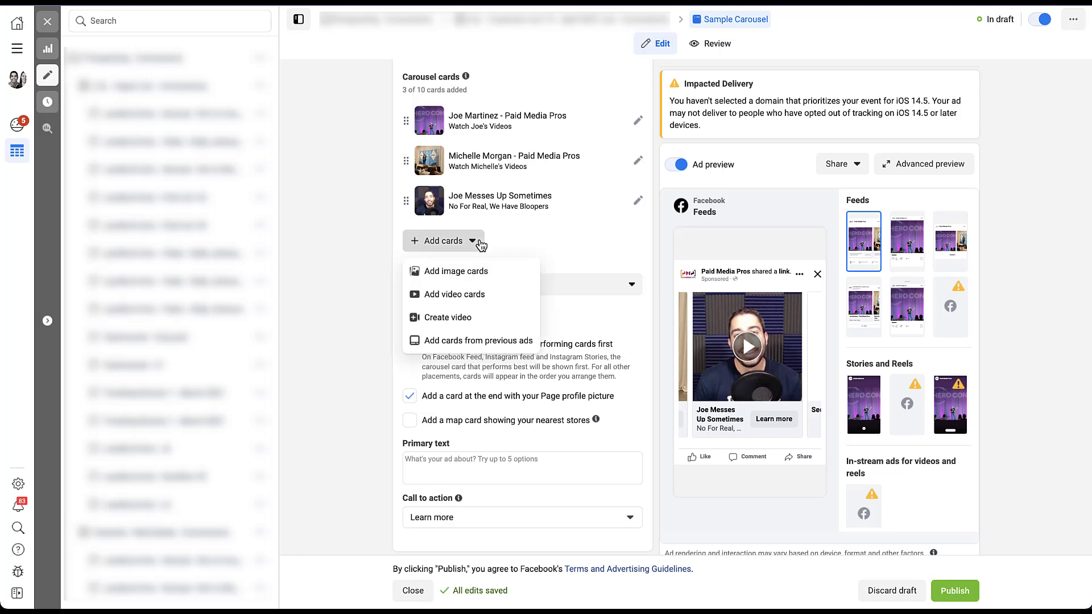
{"action": "left_click", "coordinate": [510, 344]}
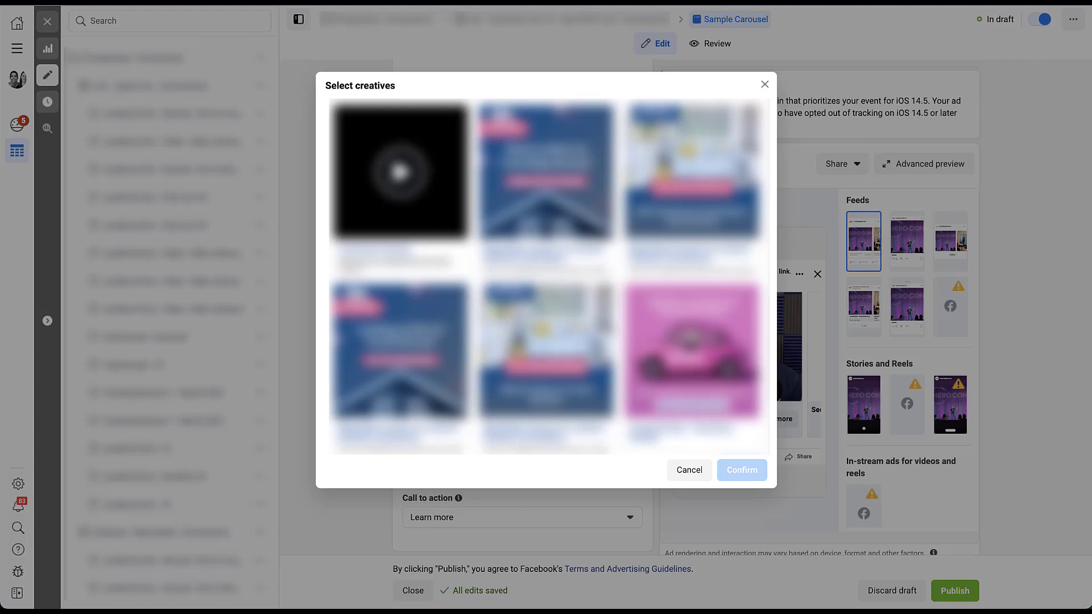
{"action": "left_click", "coordinate": [532, 349]}
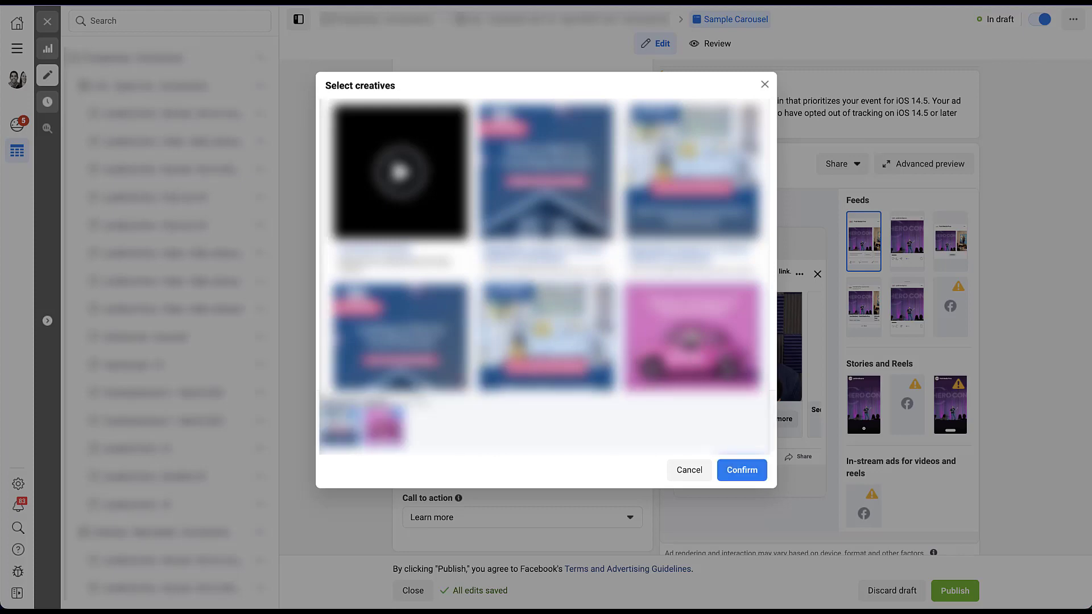
{"action": "left_click", "coordinate": [739, 478]}
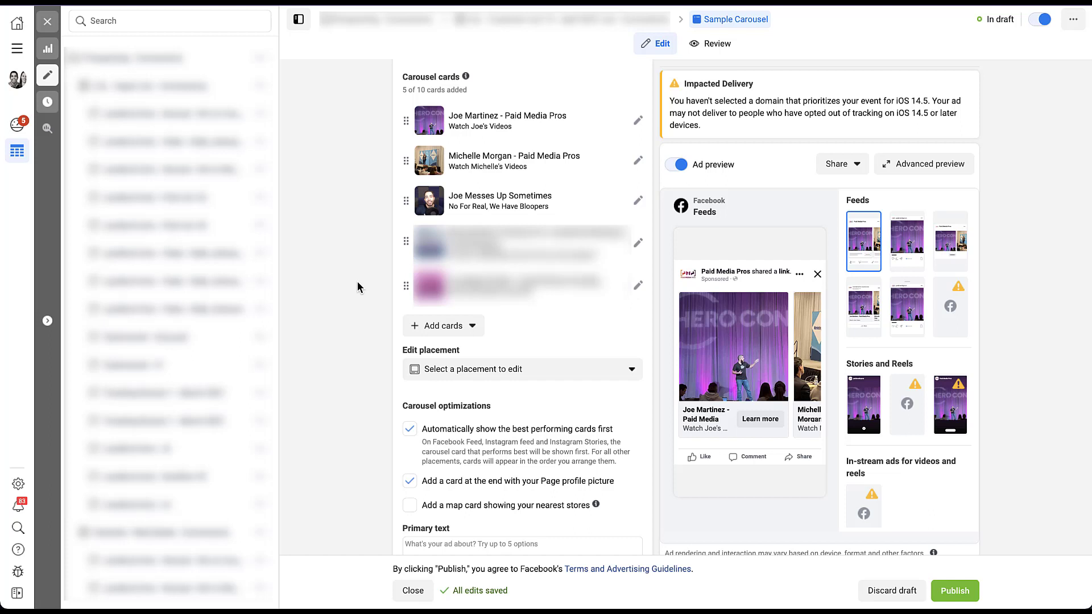
- Review the fourth card's details and remove both cards that came from previous ads
{"action": "left_click", "coordinate": [638, 244]}
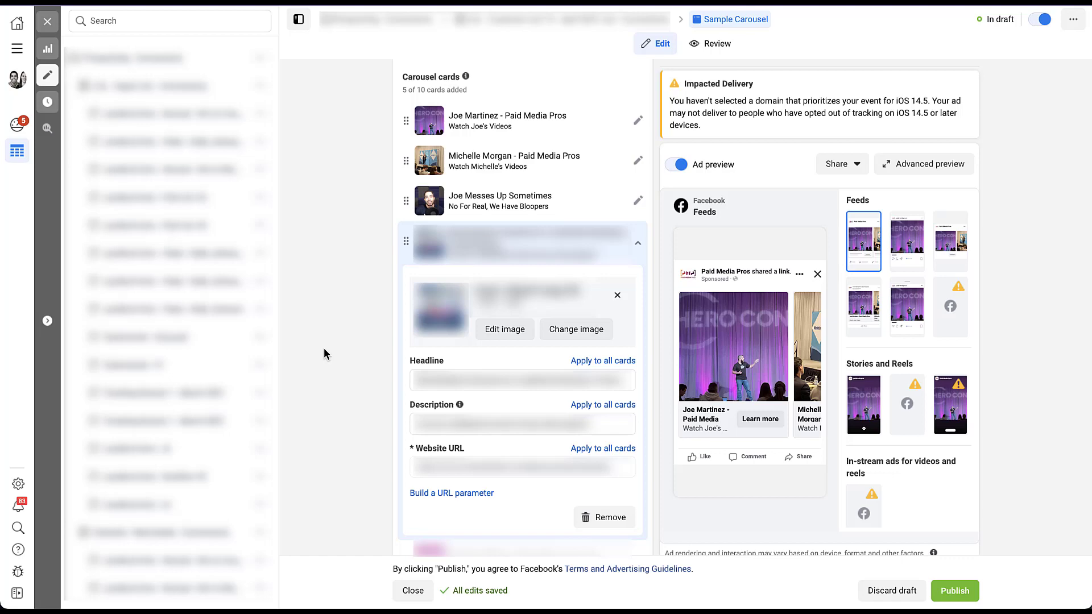
{"action": "left_click", "coordinate": [637, 243]}
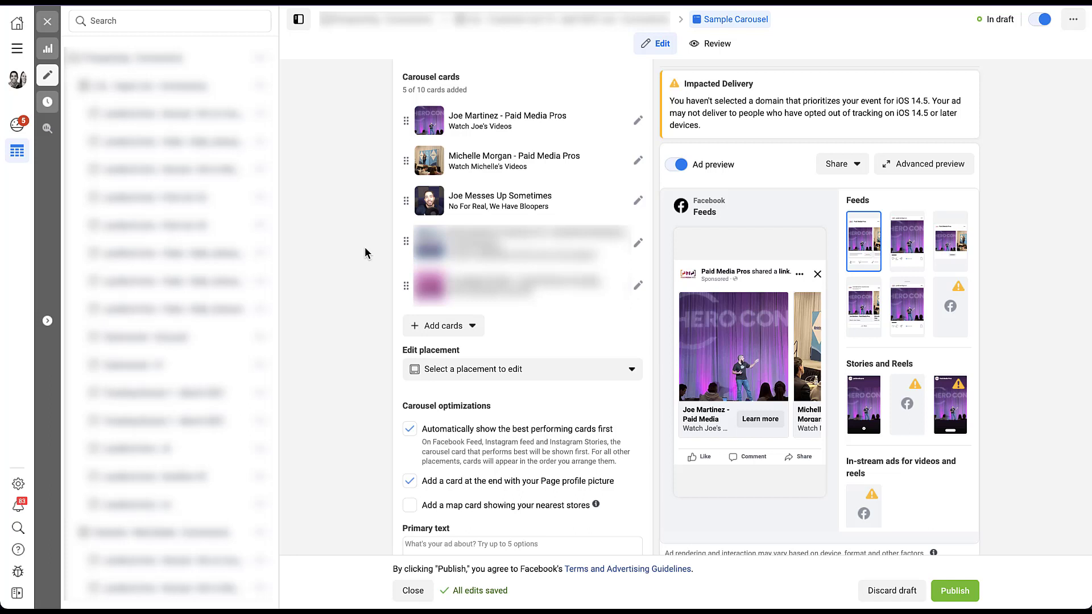
{"action": "left_click", "coordinate": [638, 244]}
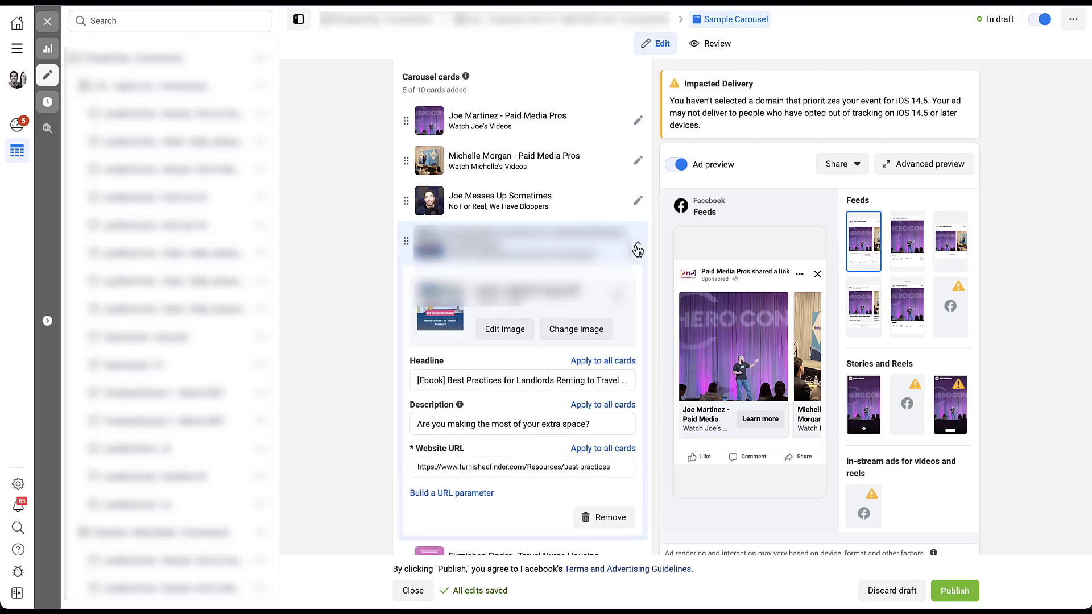
{"action": "left_click", "coordinate": [610, 518]}
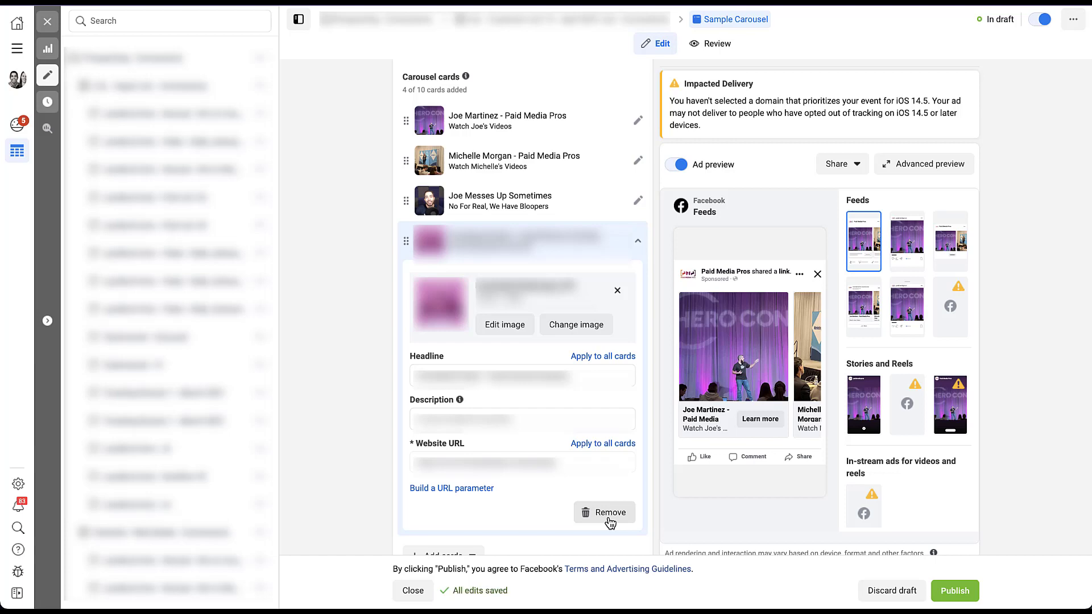
{"action": "left_click", "coordinate": [606, 512]}
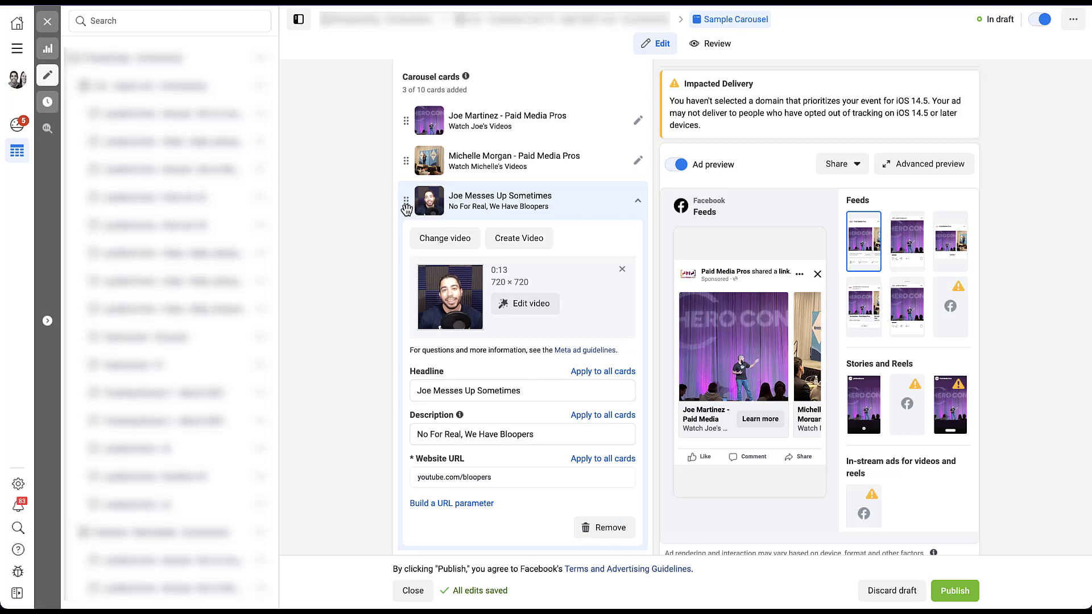
- Move the bloopers video card to the first position in the carousel and collapse its details
{"action": "left_click_drag", "start_coordinate": [406, 202], "coordinate": [405, 120]}
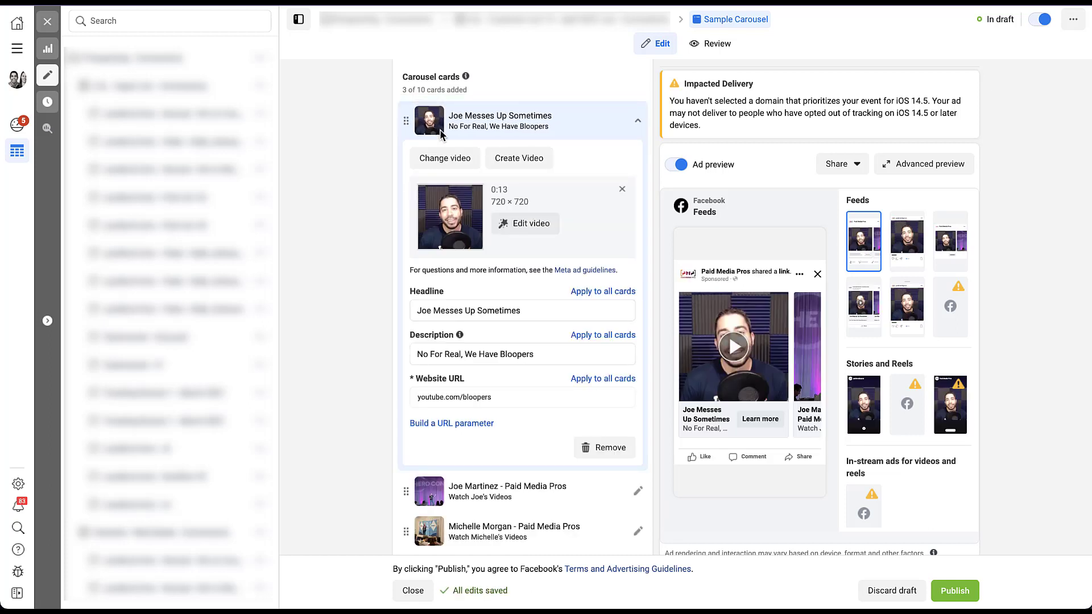
{"action": "left_click", "coordinate": [636, 120]}
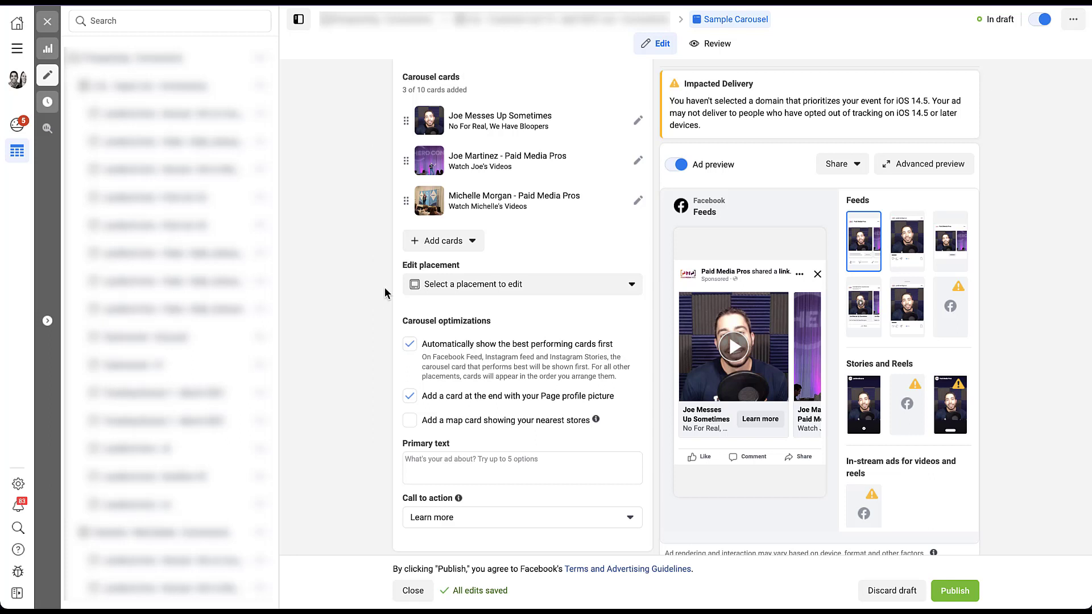
- Examine the media and text customization options of the first two cards for the Instagram Feed placement
{"action": "left_click", "coordinate": [616, 291]}
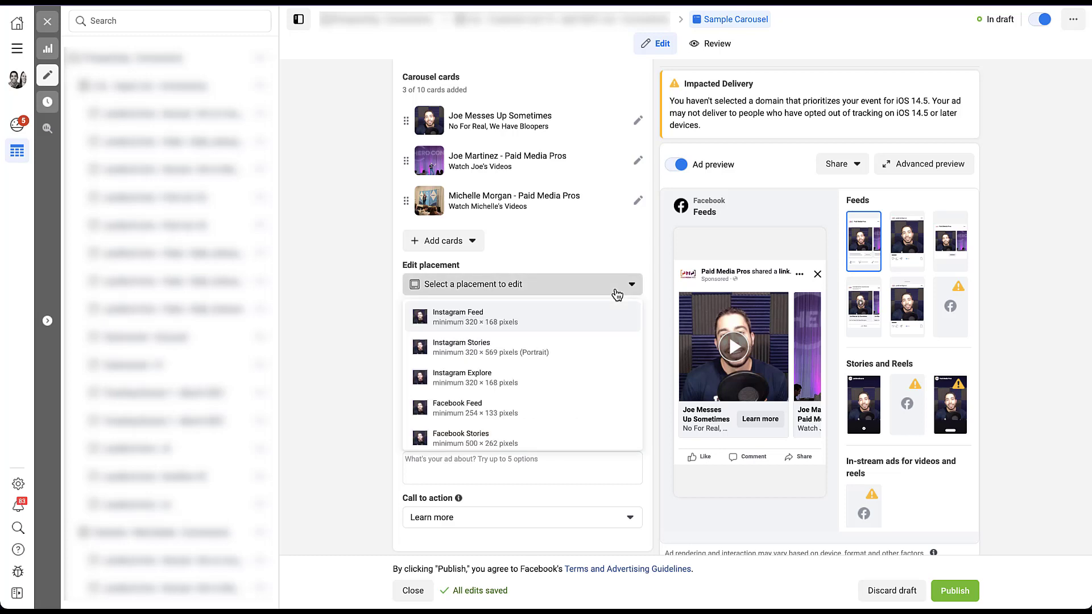
{"action": "left_click", "coordinate": [609, 324]}
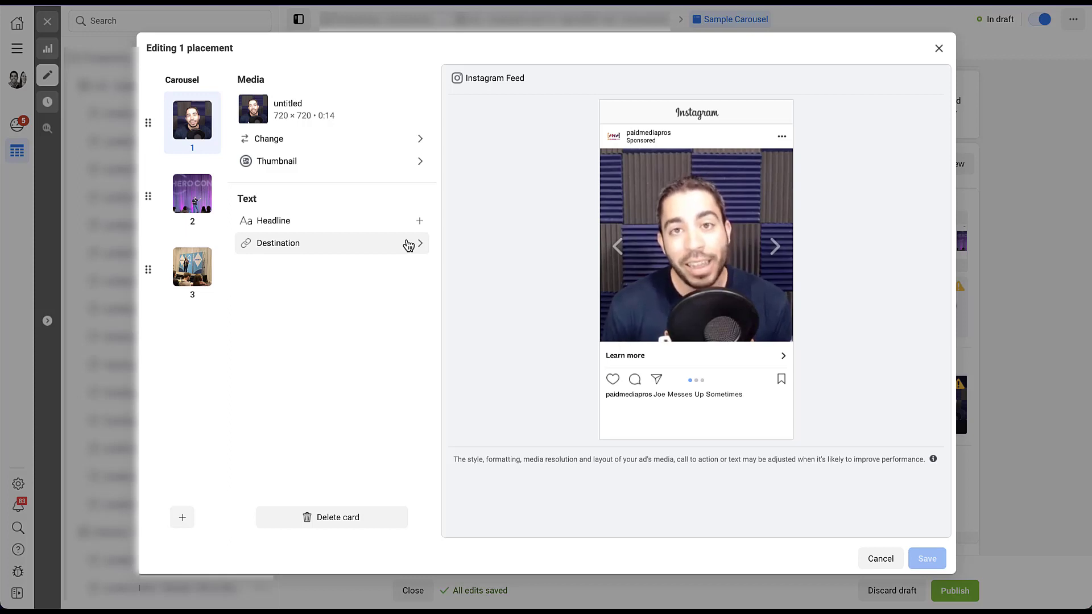
{"action": "left_click", "coordinate": [194, 203]}
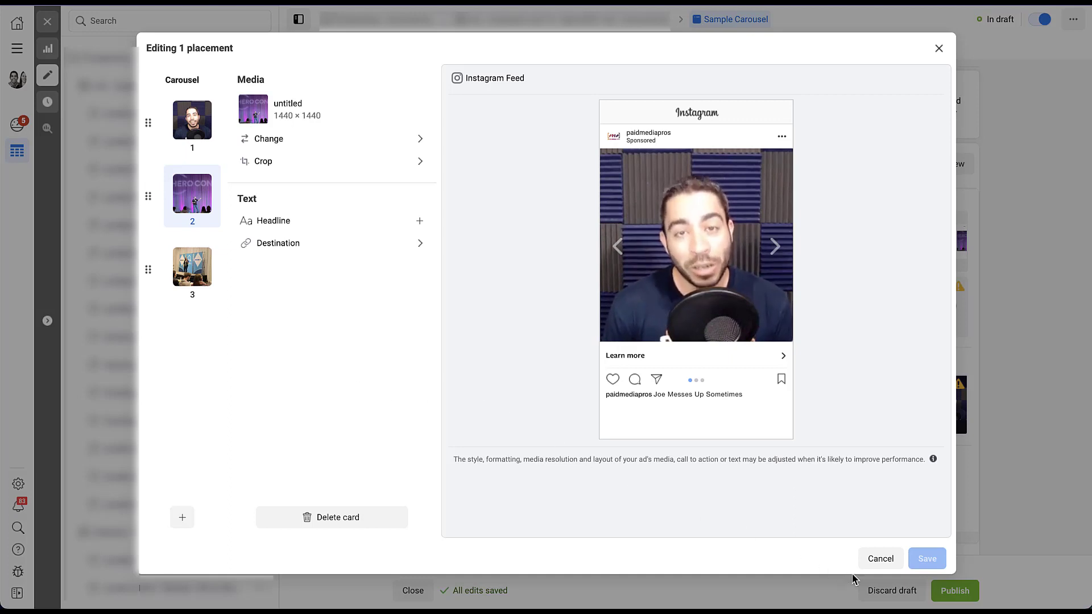
{"action": "left_click", "coordinate": [883, 560]}
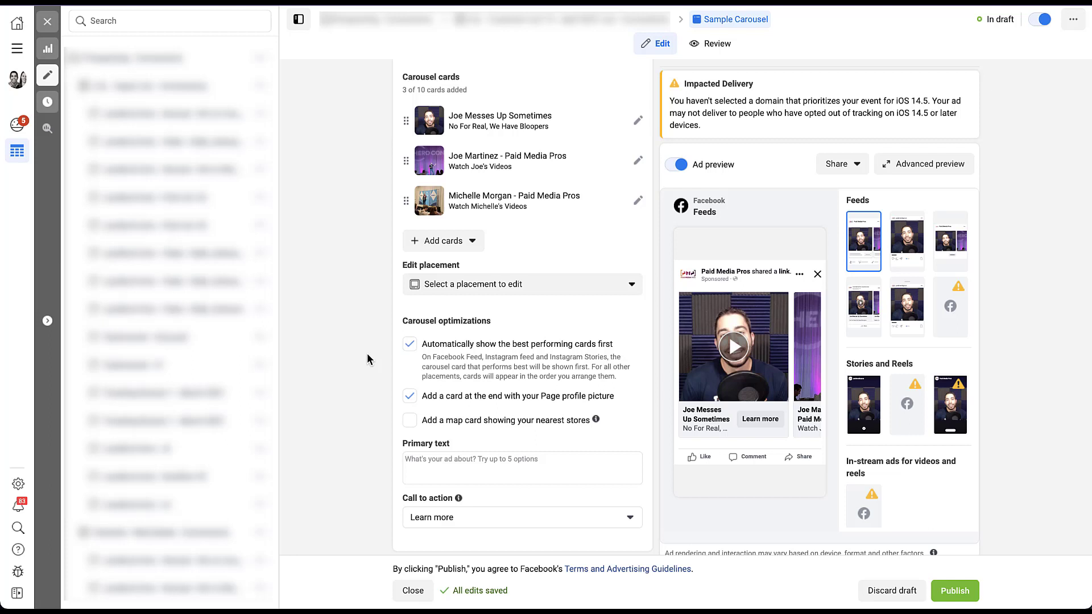
- Turn off automatically showing the best performing cards first and the end card with the Page profile picture
{"action": "left_click", "coordinate": [409, 344]}
{"action": "scroll", "coordinate": [806, 363], "scroll_direction": "right", "scroll_amount": 5}
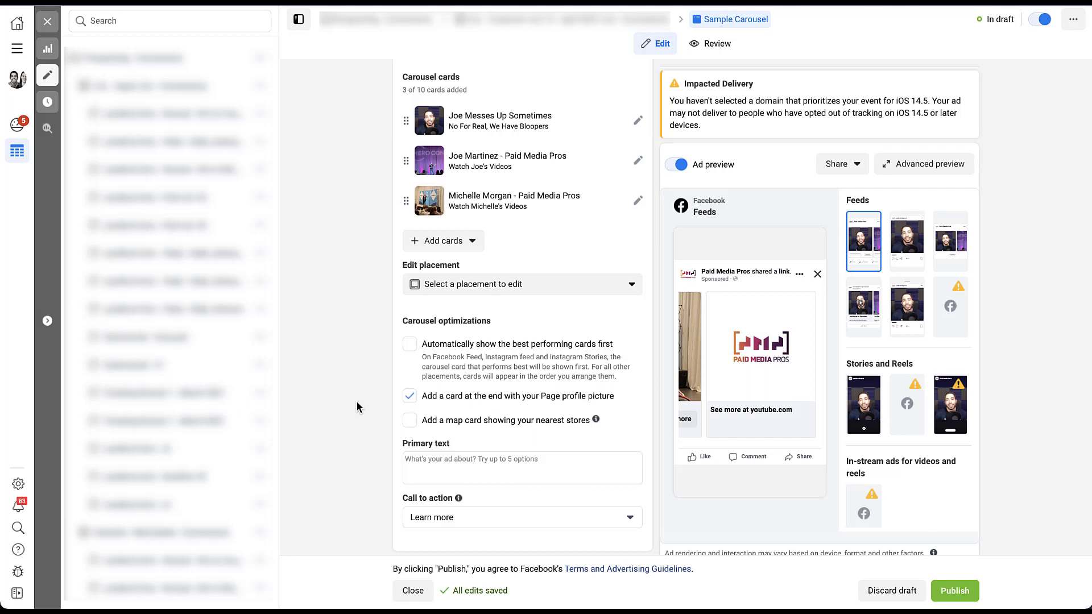
{"action": "left_click", "coordinate": [409, 401]}
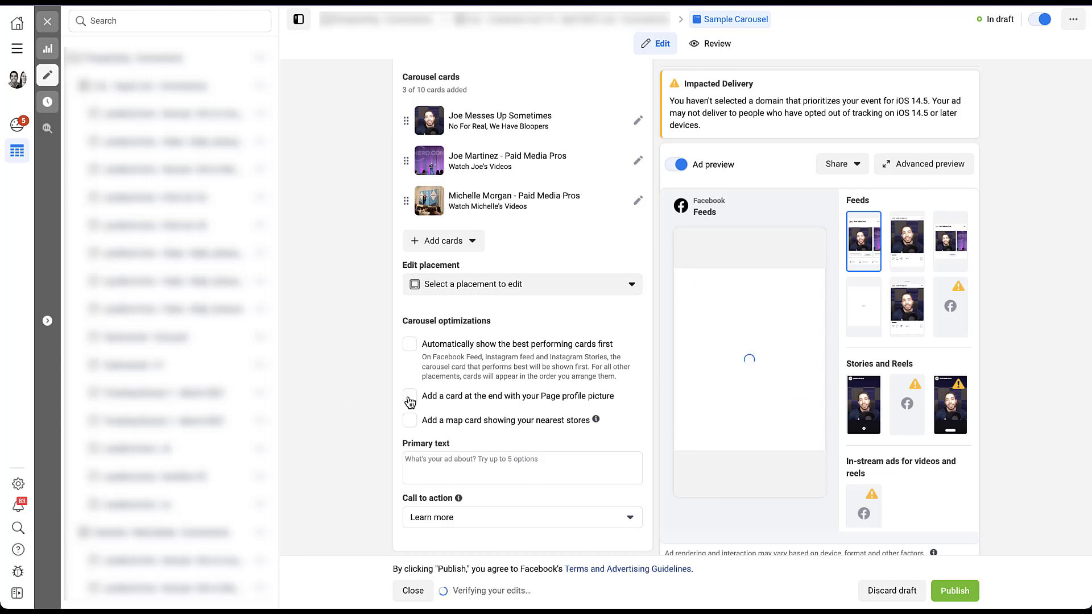
- Enable the Page profile picture end card and set primary text to "Check out the Paid Media Pros YouTube Channel for new PPC videos every week!"
{"action": "left_click", "coordinate": [410, 398]}
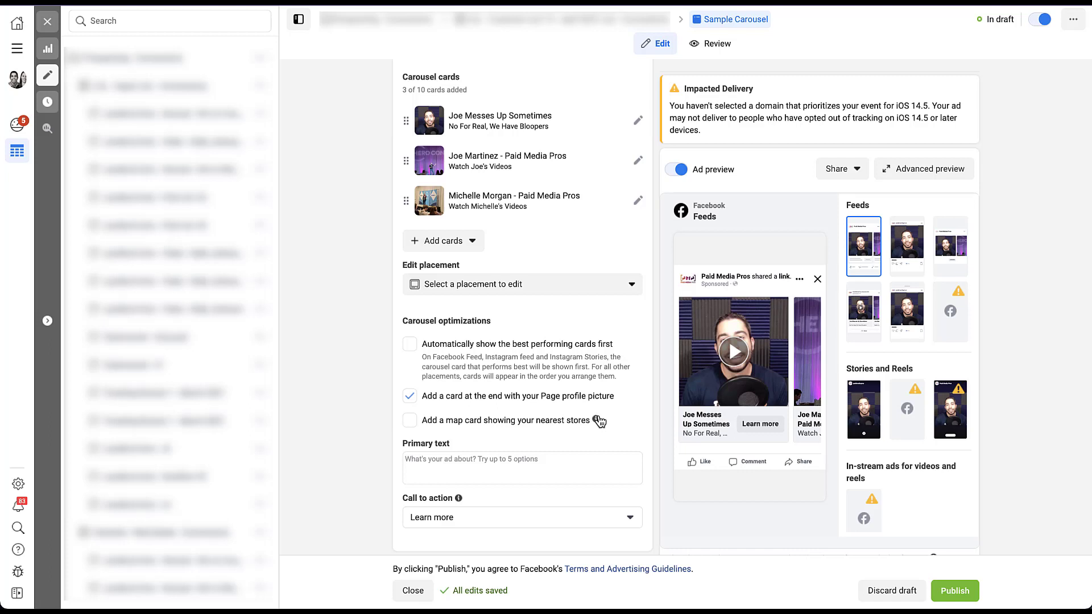
{"action": "mouse_move", "coordinate": [597, 420]}
{"action": "left_click", "coordinate": [469, 464]}
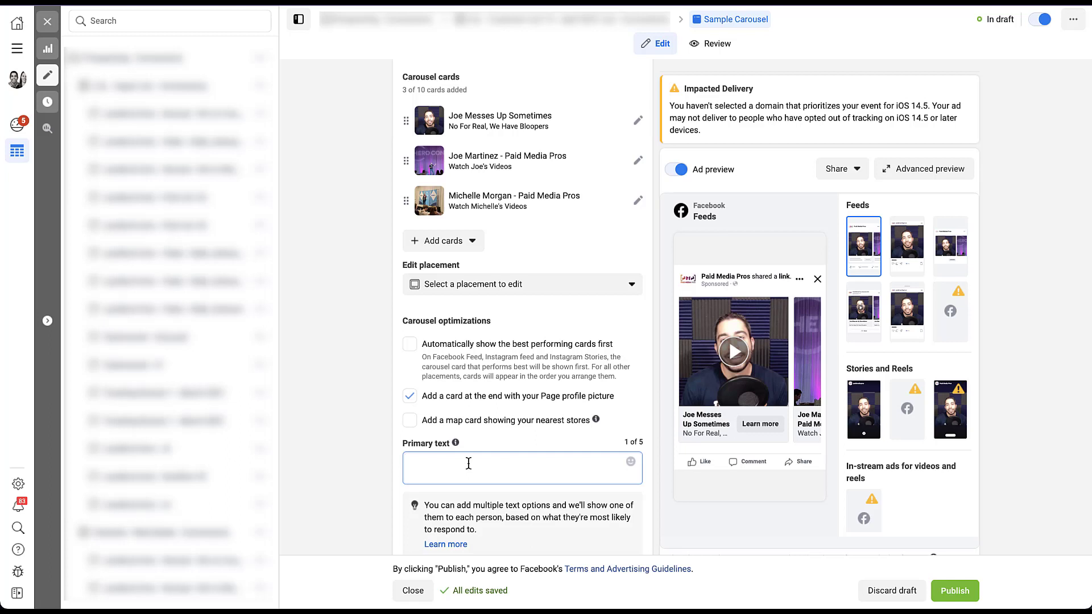
{"action": "type", "text": "Check out the Paid Media Pros YouTube Channel for new PPC videos every week!"}
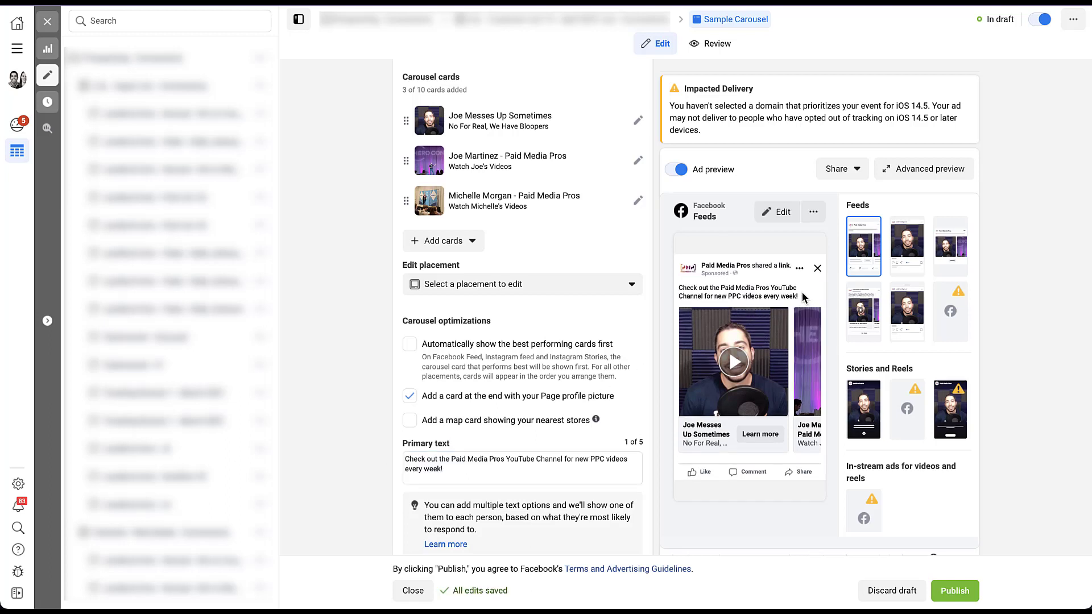
- Page through the carousel in the Facebook Feeds preview up to the end card and back one card
{"action": "left_click", "coordinate": [816, 348]}
{"action": "left_click", "coordinate": [816, 348]}
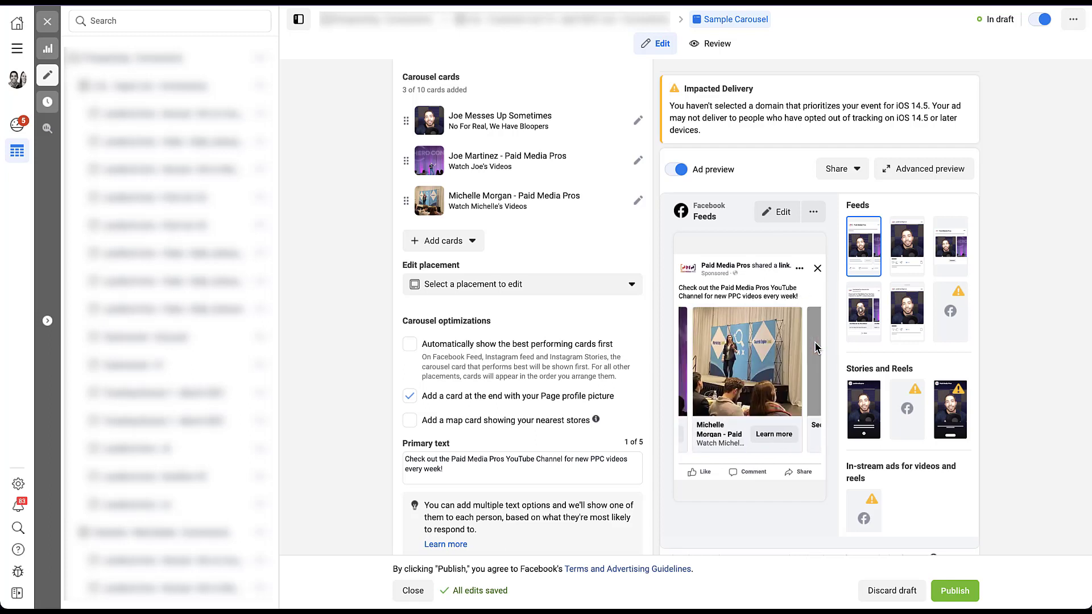
{"action": "left_click", "coordinate": [815, 346]}
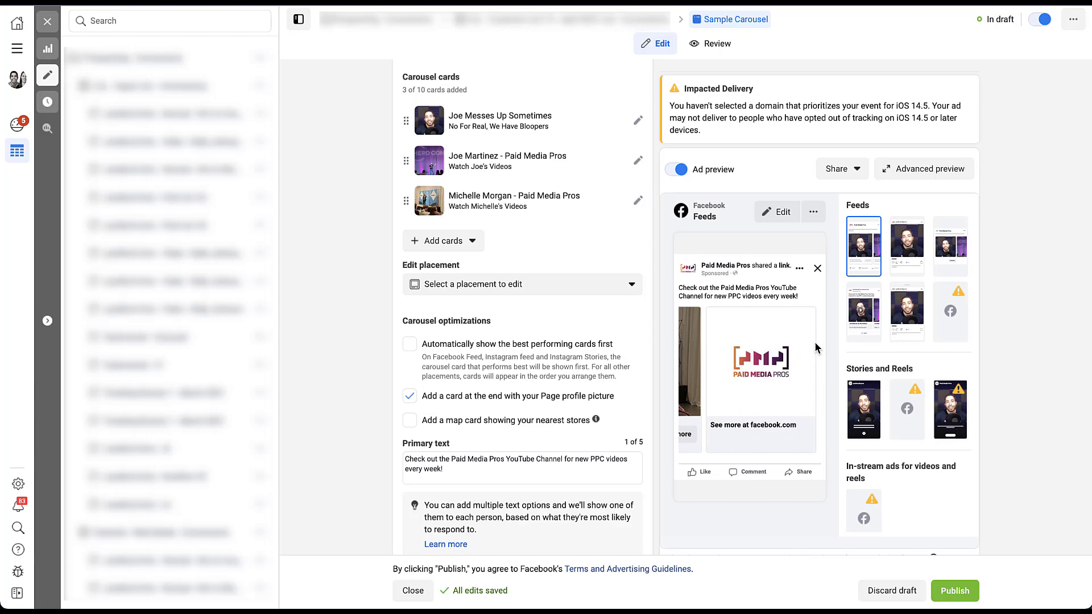
{"action": "left_click", "coordinate": [686, 357]}
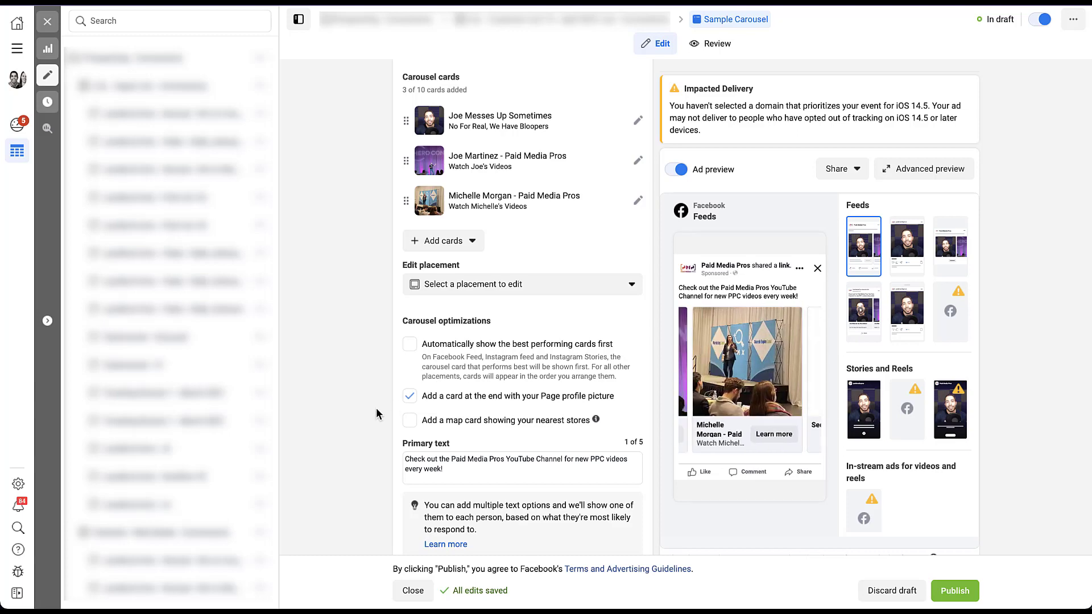
- Try the "No button" call to action for the ad and set it back to "Learn more"
{"action": "scroll", "coordinate": [369, 417], "scroll_direction": "down", "scroll_amount": 5}
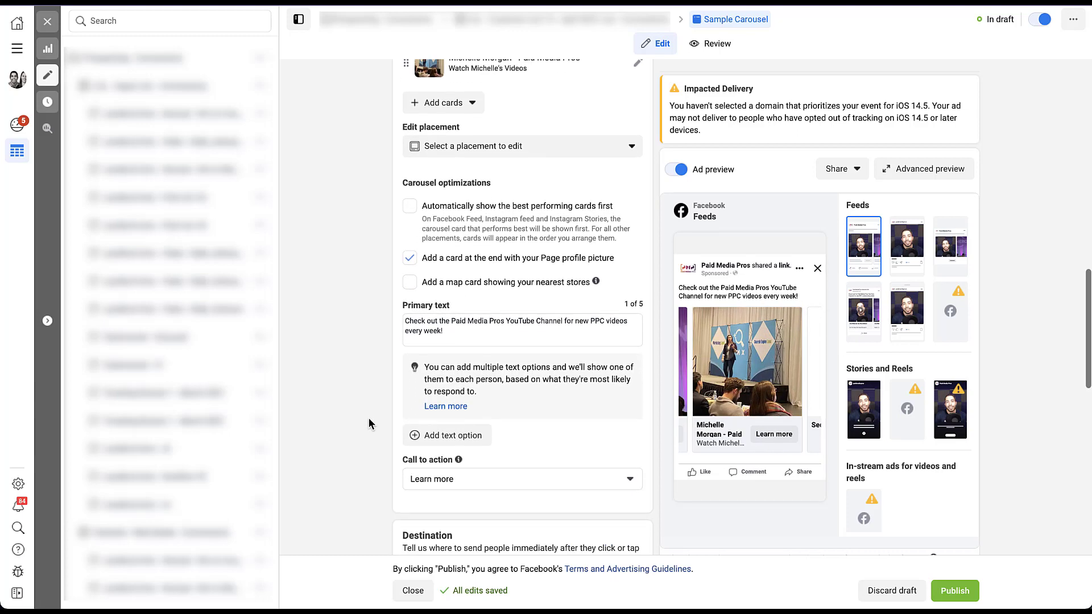
{"action": "scroll", "coordinate": [369, 418], "scroll_direction": "down", "scroll_amount": 1}
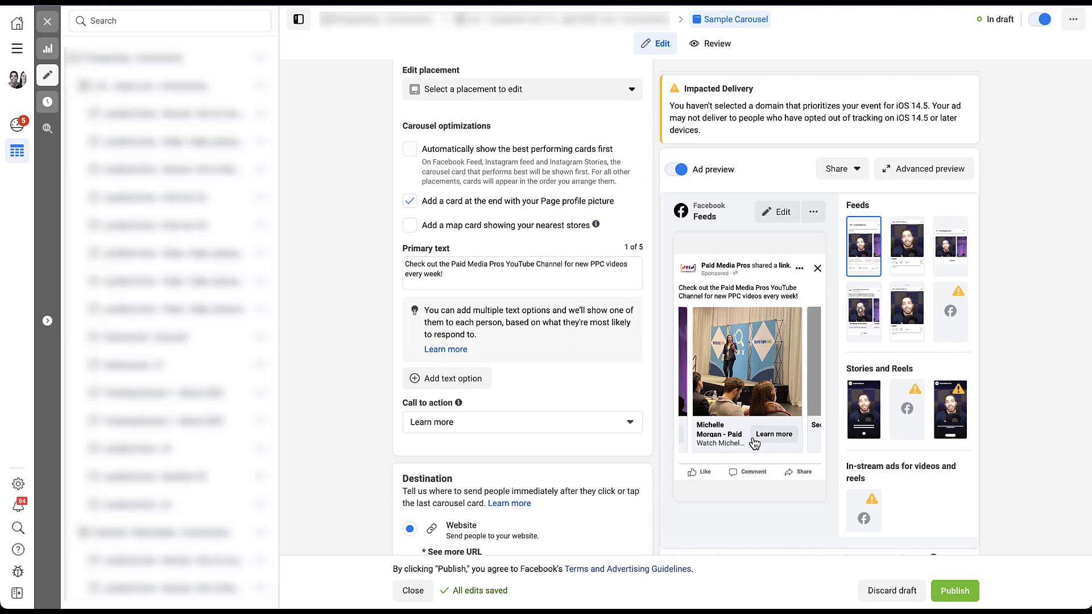
{"action": "left_click", "coordinate": [633, 421]}
{"action": "scroll", "coordinate": [633, 421], "scroll_direction": "down", "scroll_amount": 1}
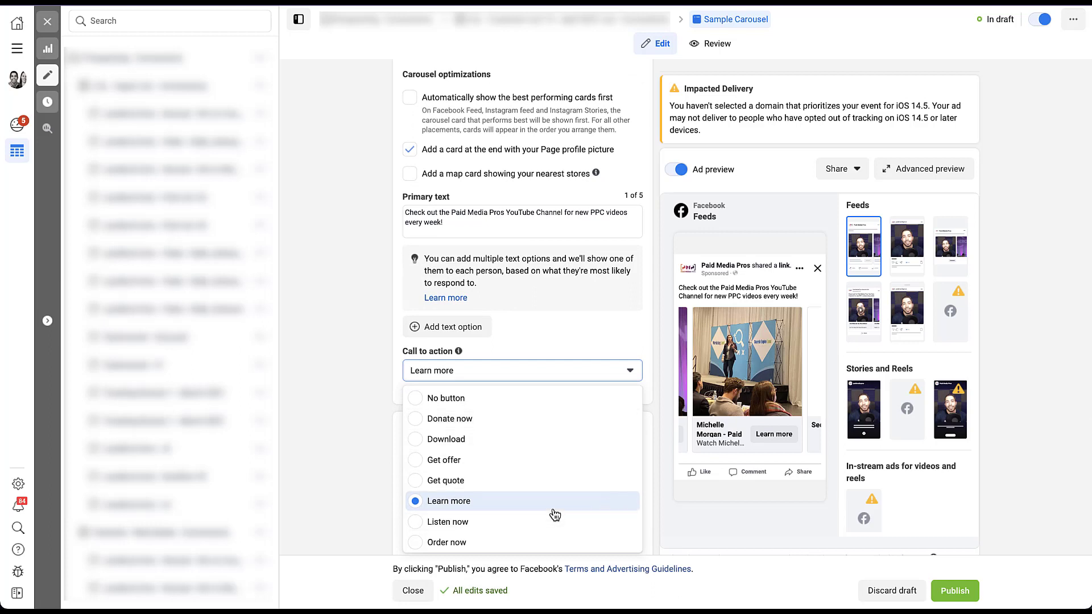
{"action": "left_click", "coordinate": [407, 402]}
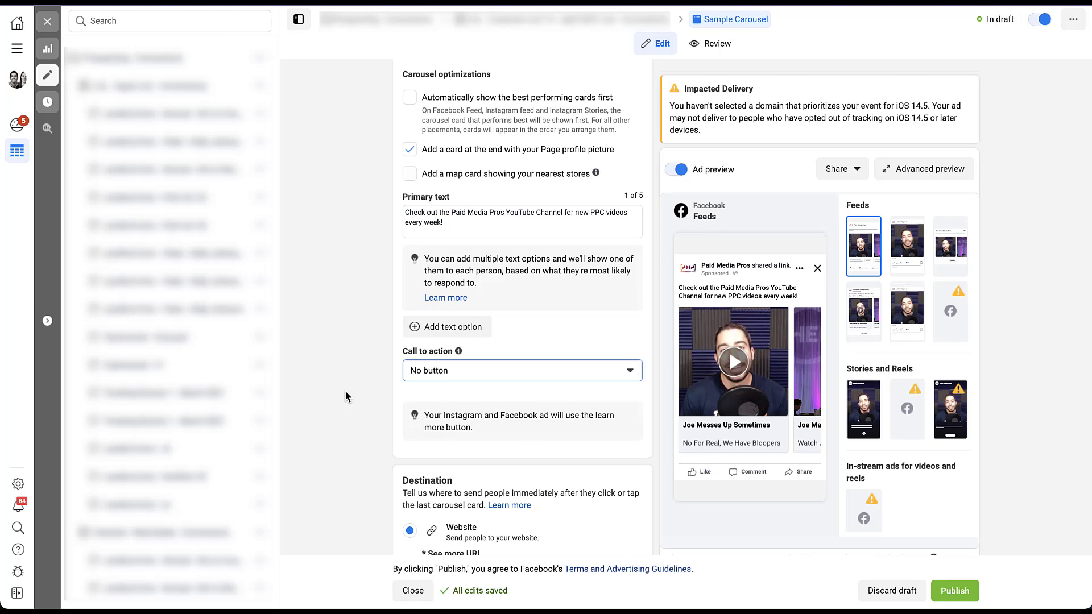
{"action": "left_click", "coordinate": [442, 373]}
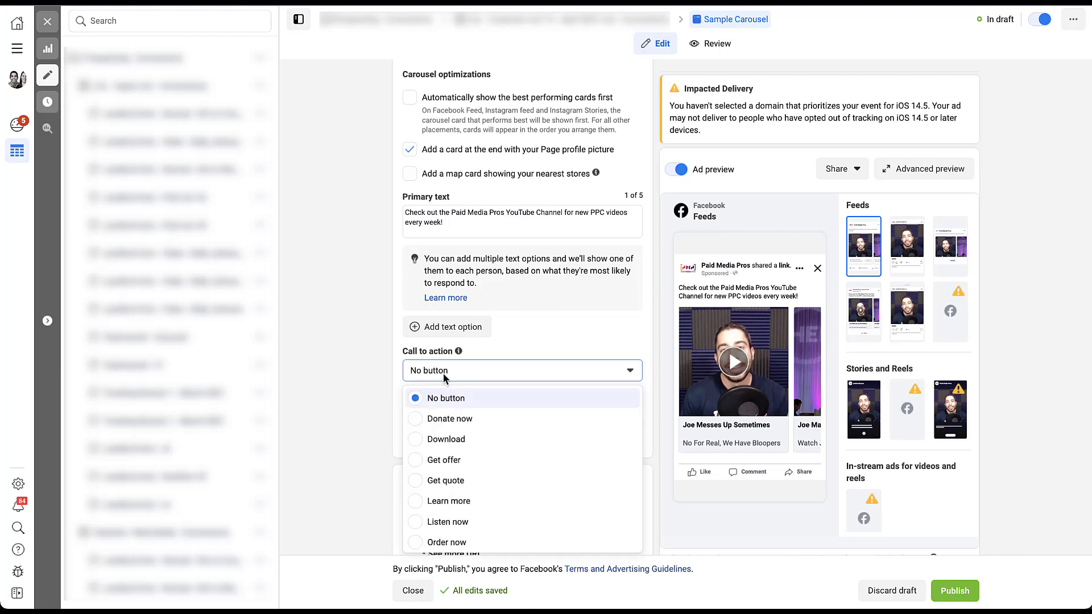
{"action": "left_click", "coordinate": [442, 502]}
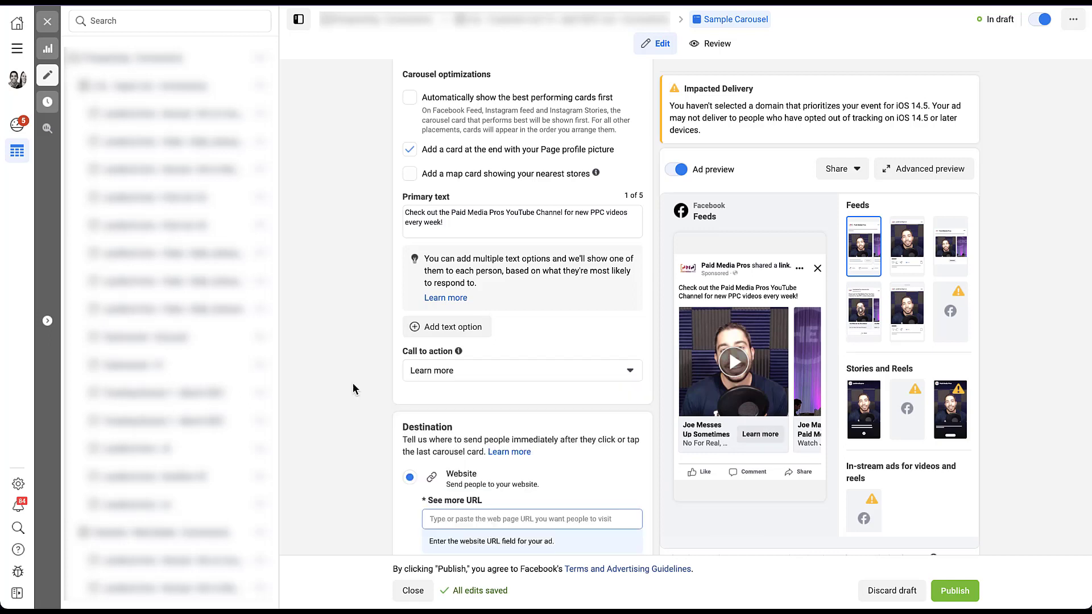
- Set the website destination's See more URL to youtube.com/paidmediapros
{"action": "scroll", "coordinate": [352, 389], "scroll_direction": "down", "scroll_amount": 3}
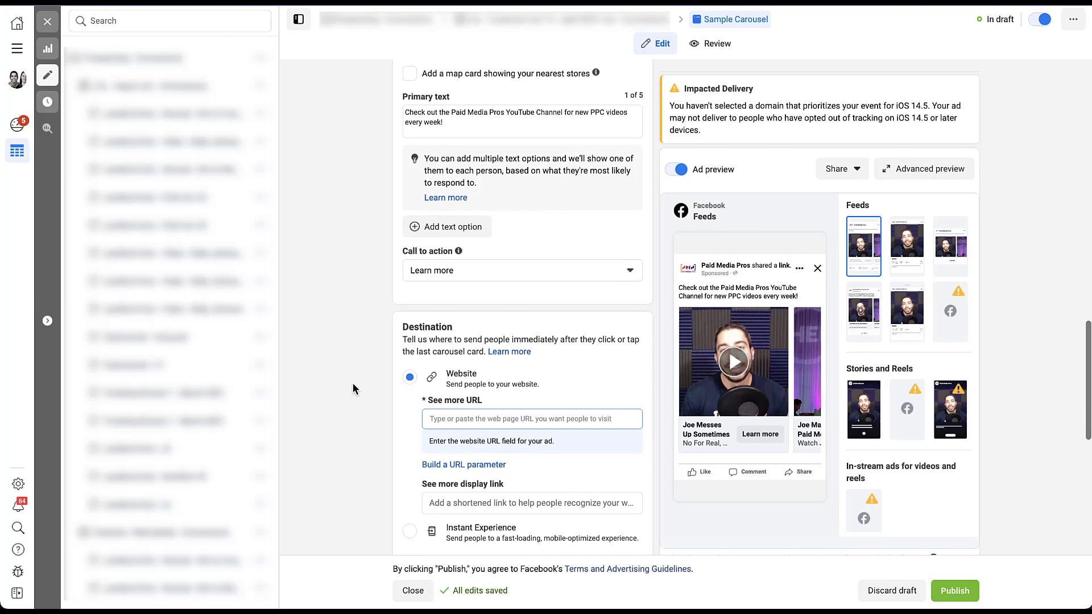
{"action": "scroll", "coordinate": [352, 385], "scroll_direction": "down", "scroll_amount": 3}
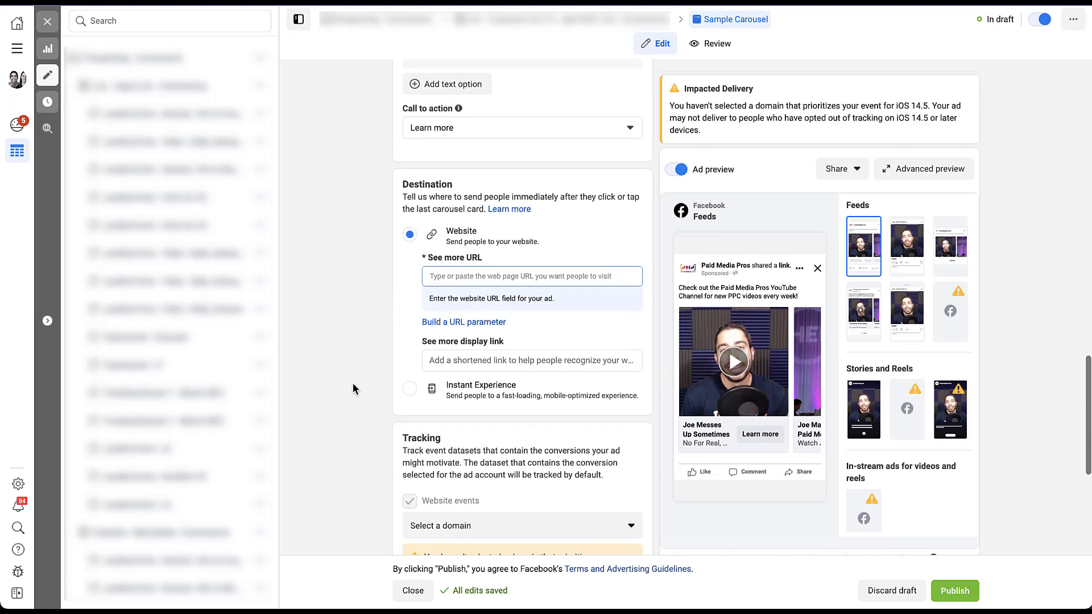
{"action": "scroll", "coordinate": [353, 383], "scroll_direction": "down", "scroll_amount": 1}
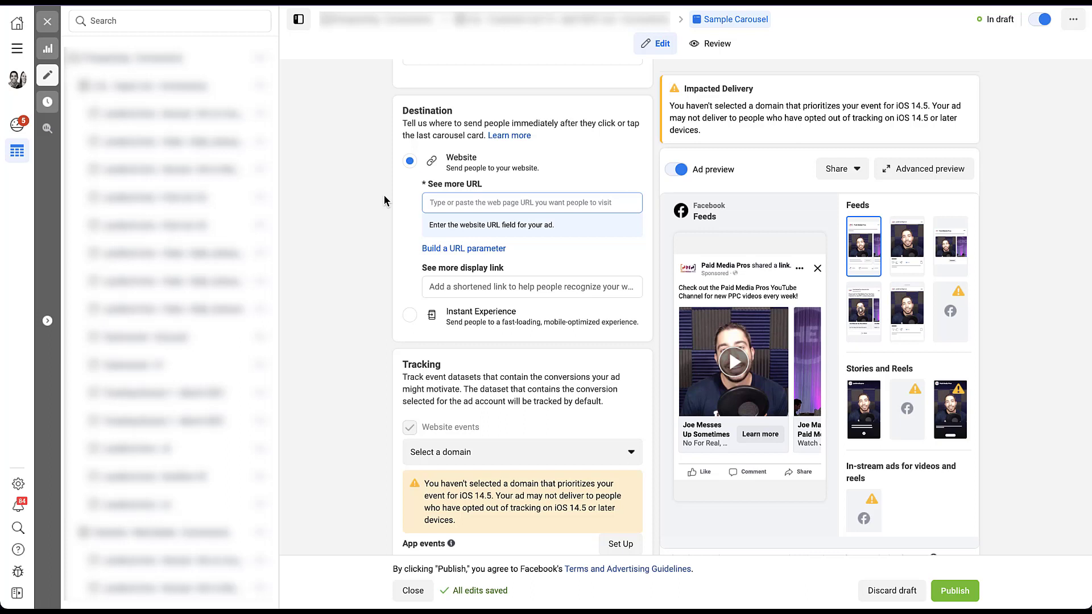
{"action": "type", "text": "youtube.com/paidmediapros"}
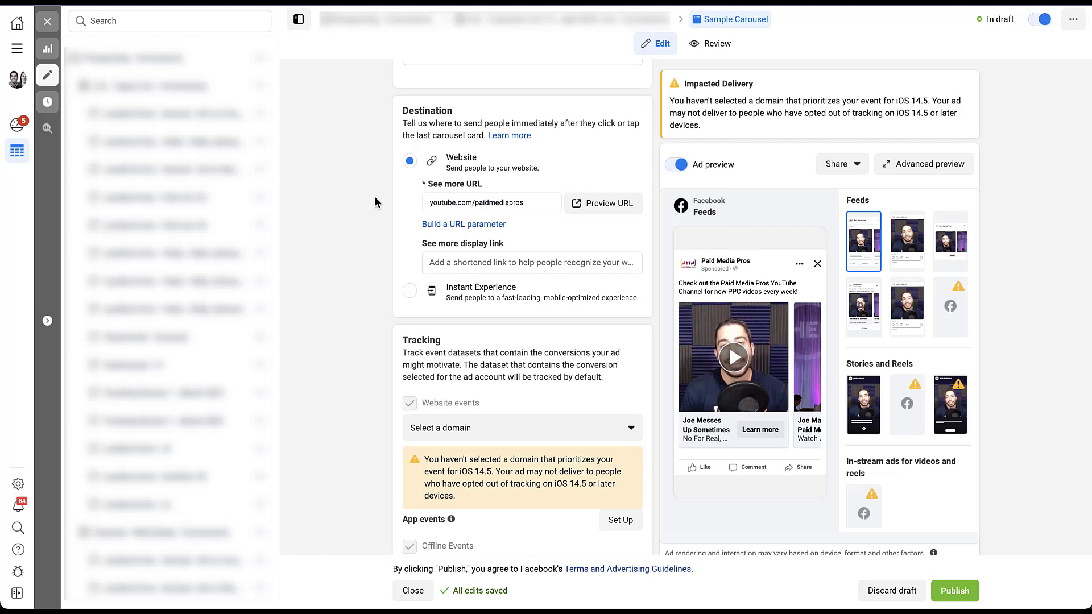
- Add a custom URL parameter named carousel_card with the value brand_image to the See more URL
{"action": "left_click", "coordinate": [428, 224]}
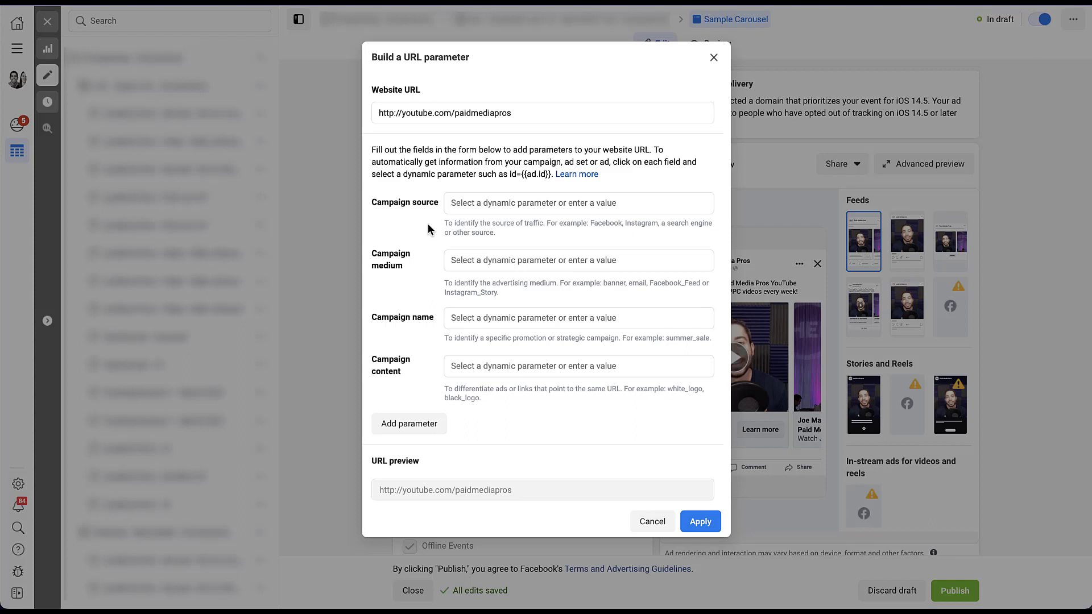
{"action": "left_click", "coordinate": [424, 423]}
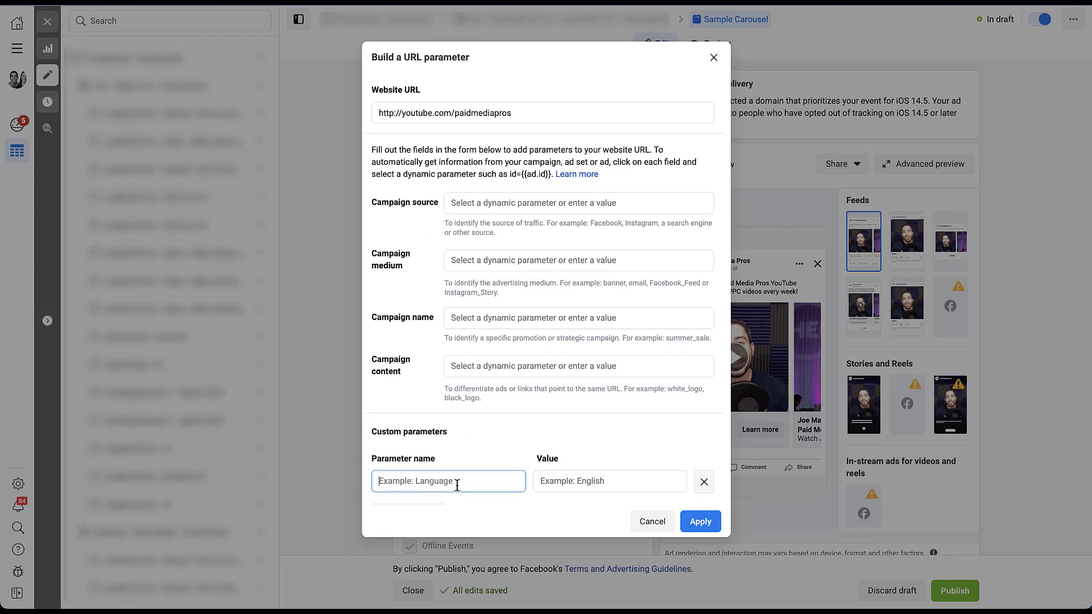
{"action": "type", "text": "carousel_card"}
{"action": "left_click", "coordinate": [557, 481]}
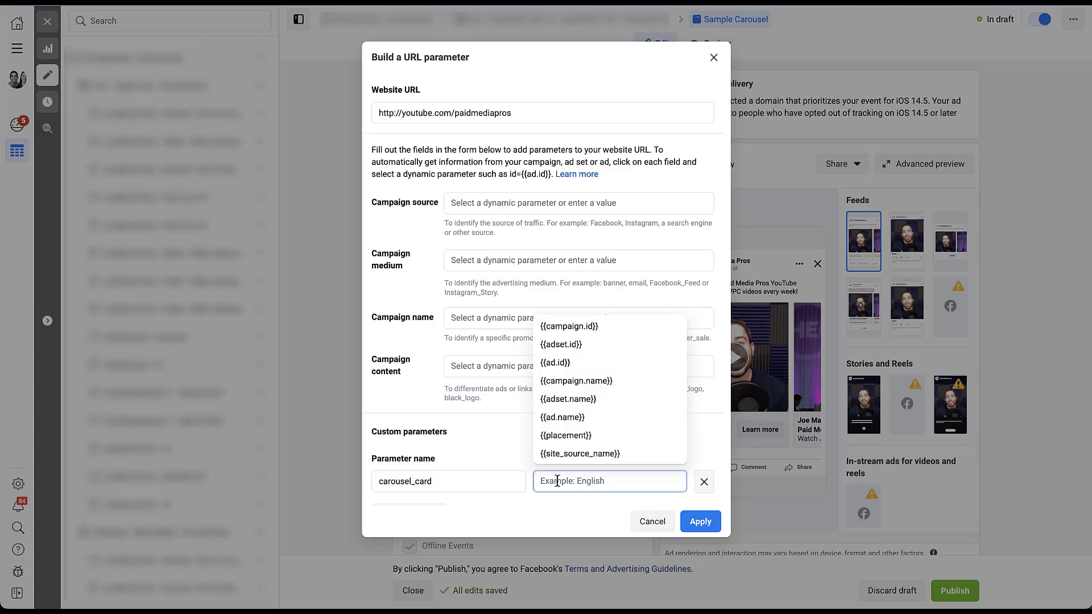
{"action": "type", "text": "brand_image"}
{"action": "left_click", "coordinate": [606, 435]}
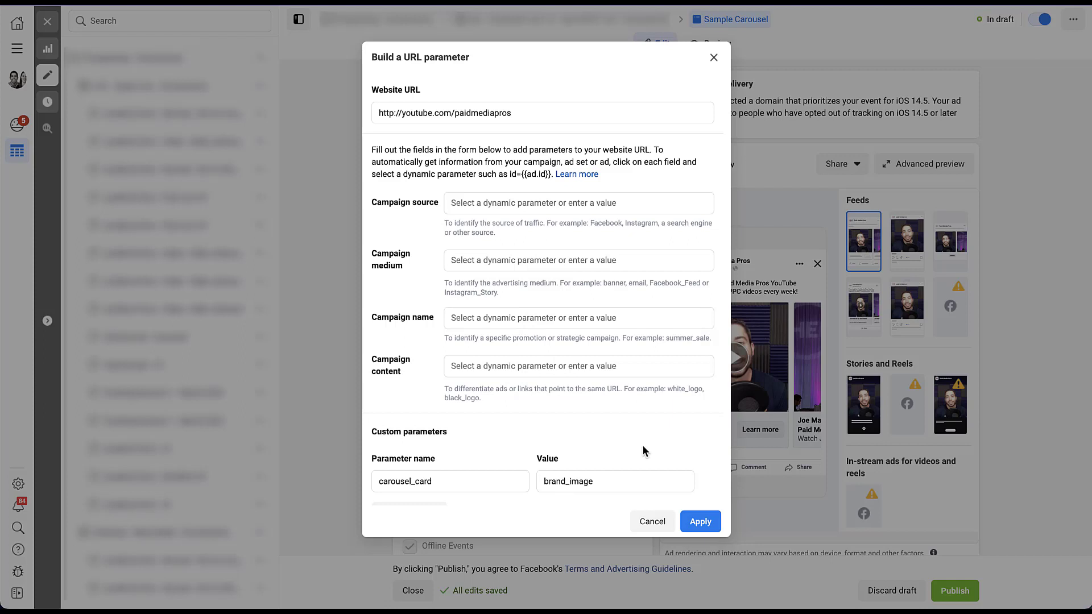
{"action": "left_click", "coordinate": [703, 528]}
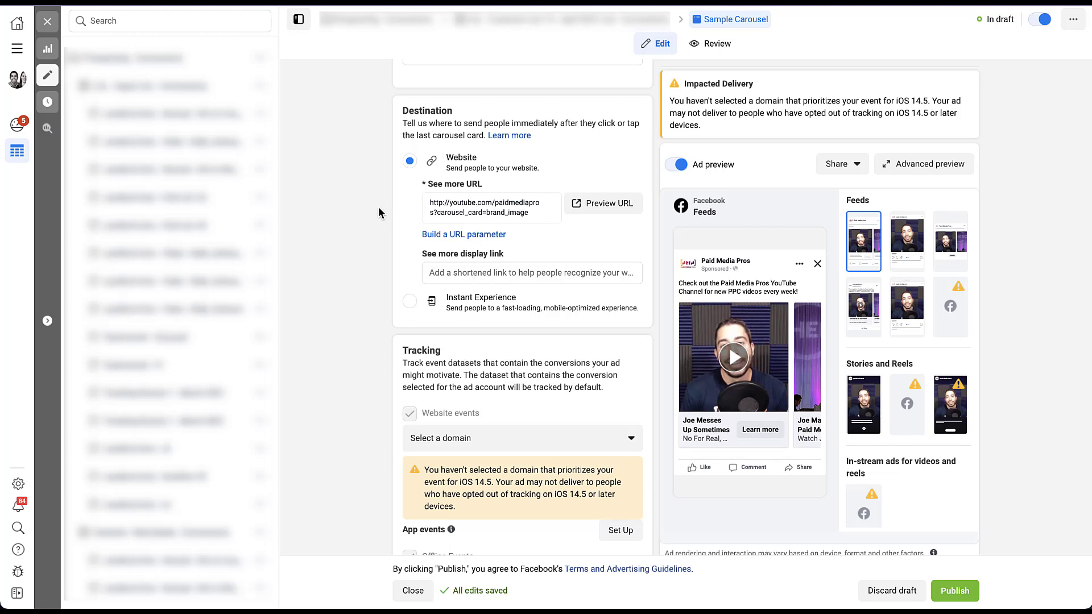
- Add a custom URL parameter named carousel_card with the value bloopers_video to the first card's website URL
{"action": "scroll", "coordinate": [379, 208], "scroll_direction": "up", "scroll_amount": 5}
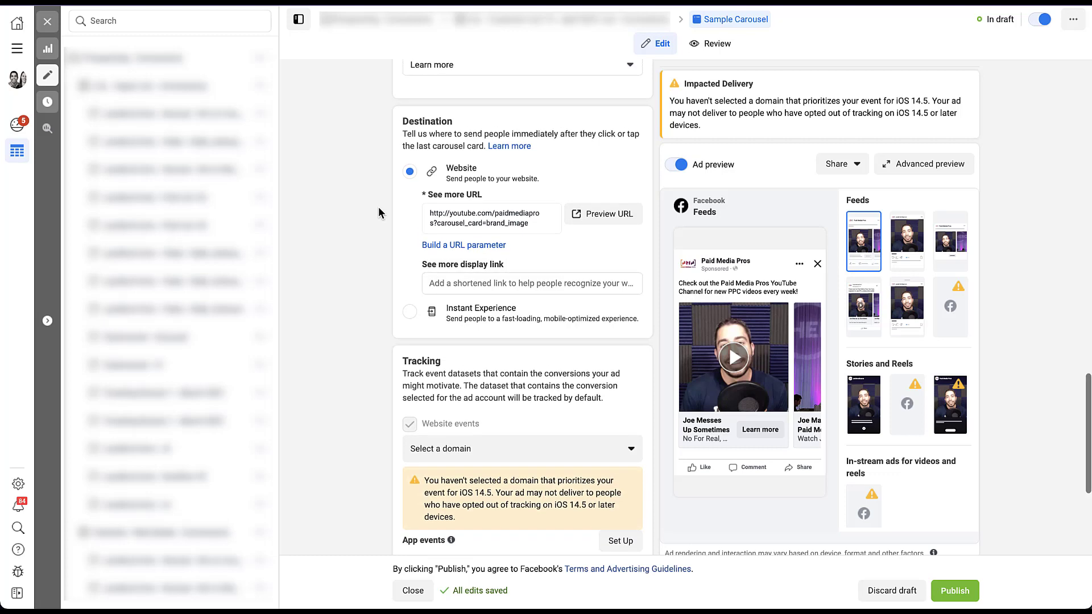
{"action": "scroll", "coordinate": [378, 209], "scroll_direction": "up", "scroll_amount": 10}
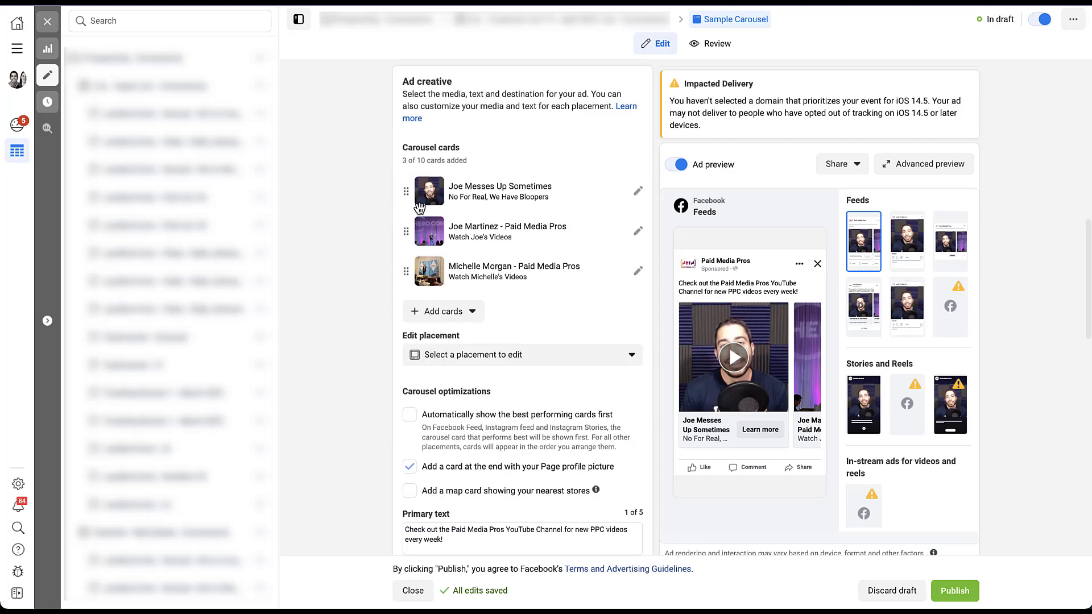
{"action": "left_click", "coordinate": [637, 191]}
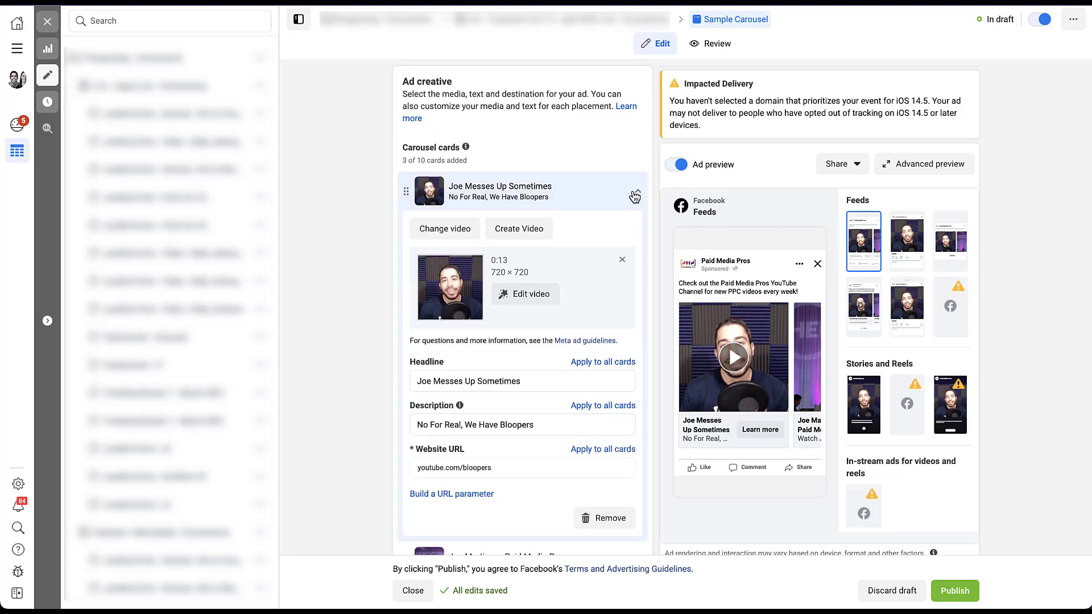
{"action": "left_click", "coordinate": [489, 499]}
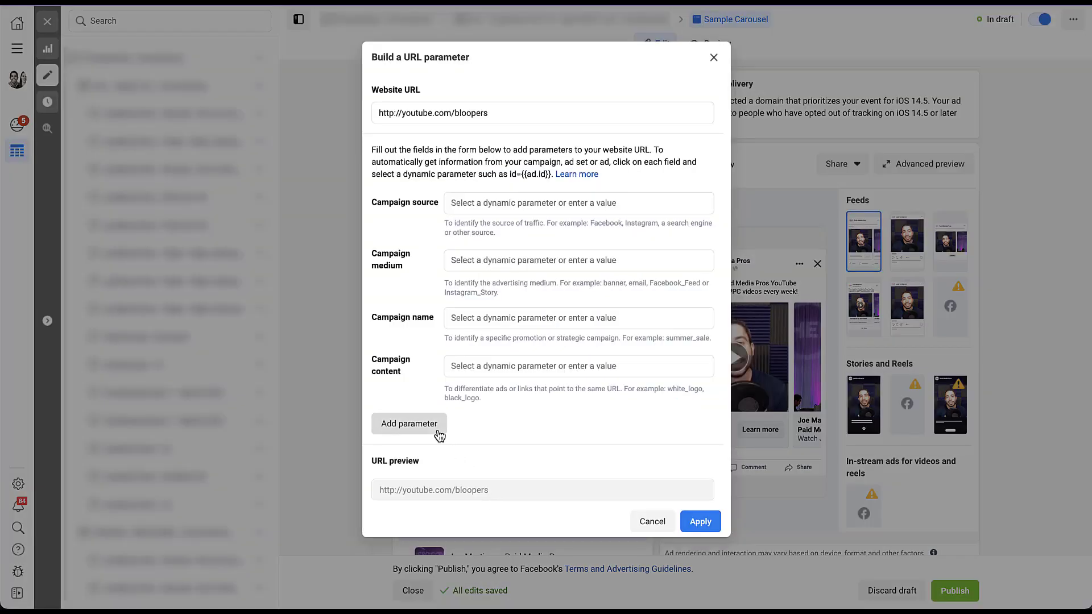
{"action": "left_click", "coordinate": [441, 431]}
{"action": "type", "text": "carousel_card"}
{"action": "key", "text": "Tab"}
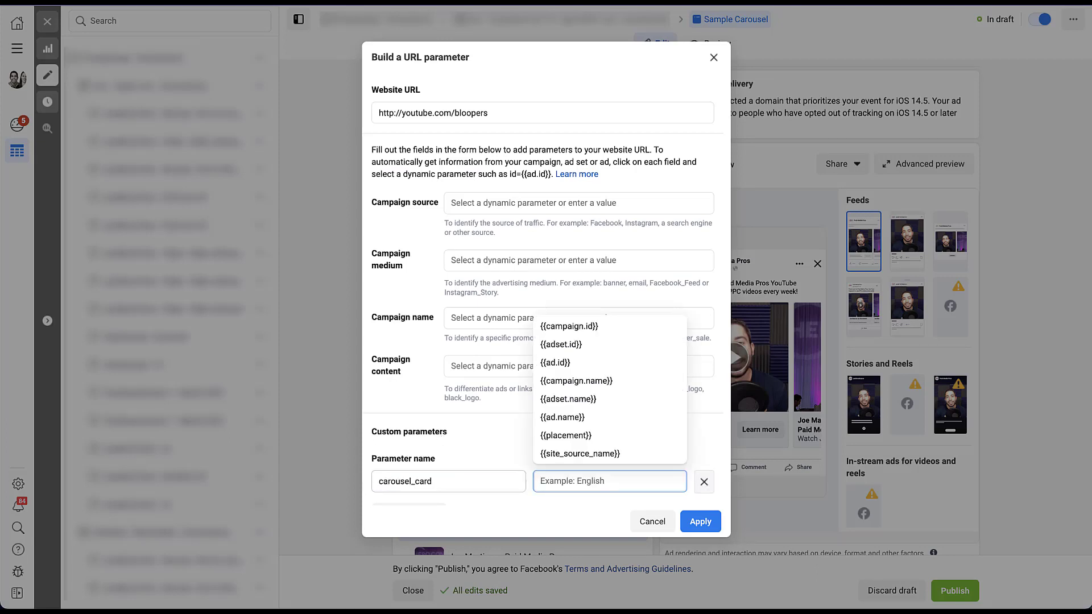
{"action": "type", "text": "bloopers_video"}
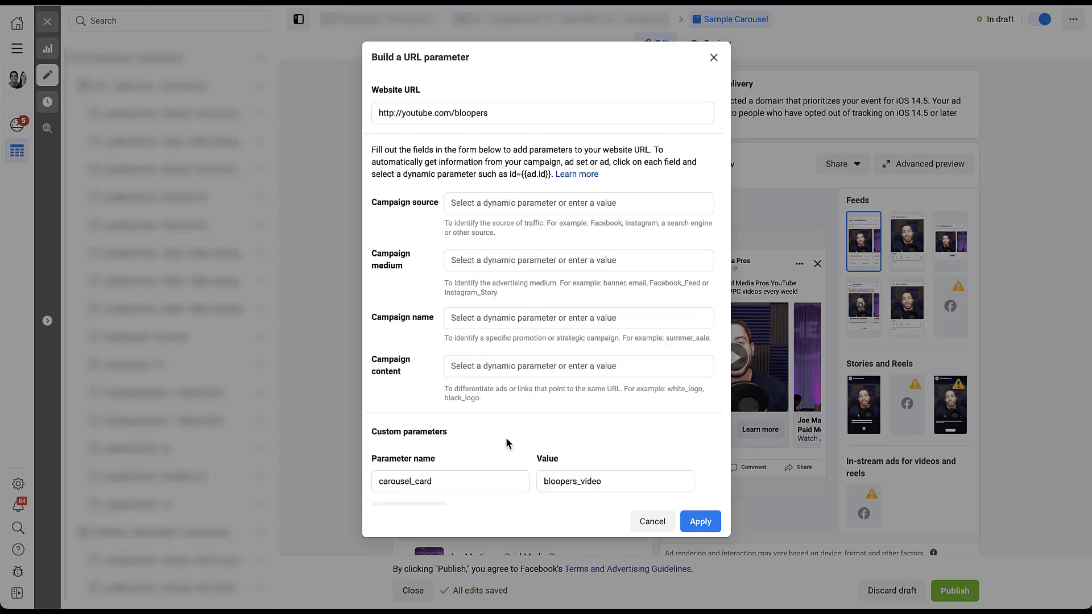
{"action": "left_click", "coordinate": [699, 521]}
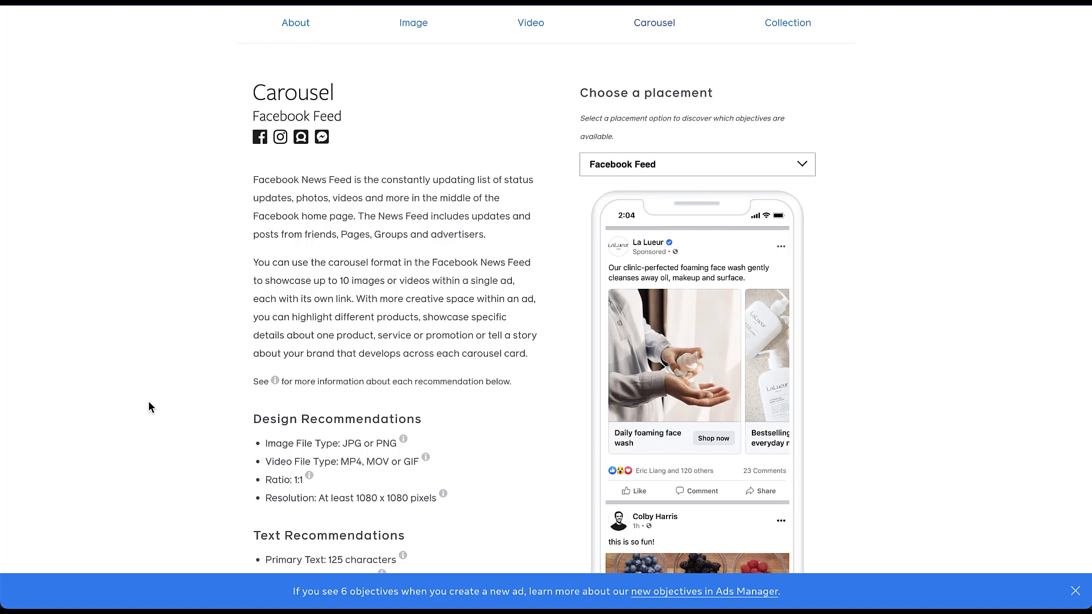
- Read the design and text recommendations and technical requirements for carousel ads in the Facebook Feed placement
{"action": "scroll", "coordinate": [151, 392], "scroll_direction": "down", "scroll_amount": 4}
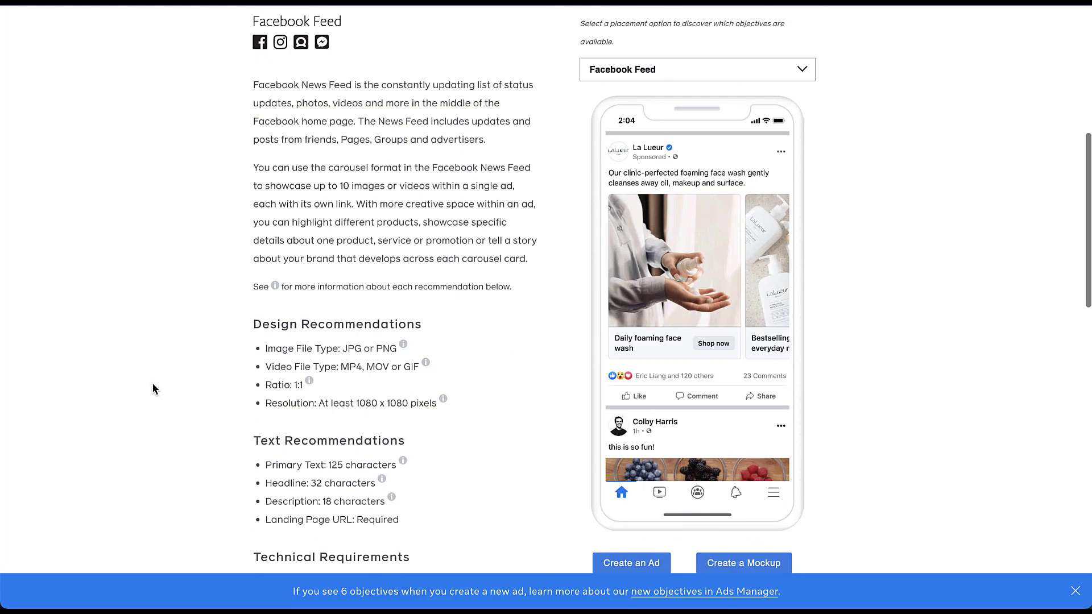
{"action": "scroll", "coordinate": [152, 384], "scroll_direction": "down", "scroll_amount": 3}
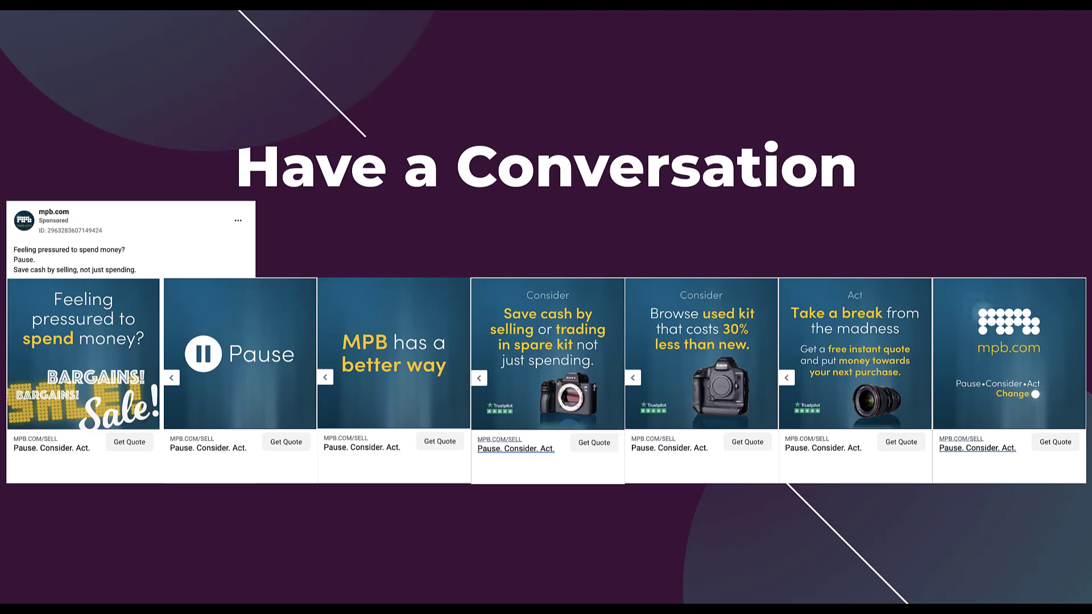
{"action": "key", "text": "Right"}
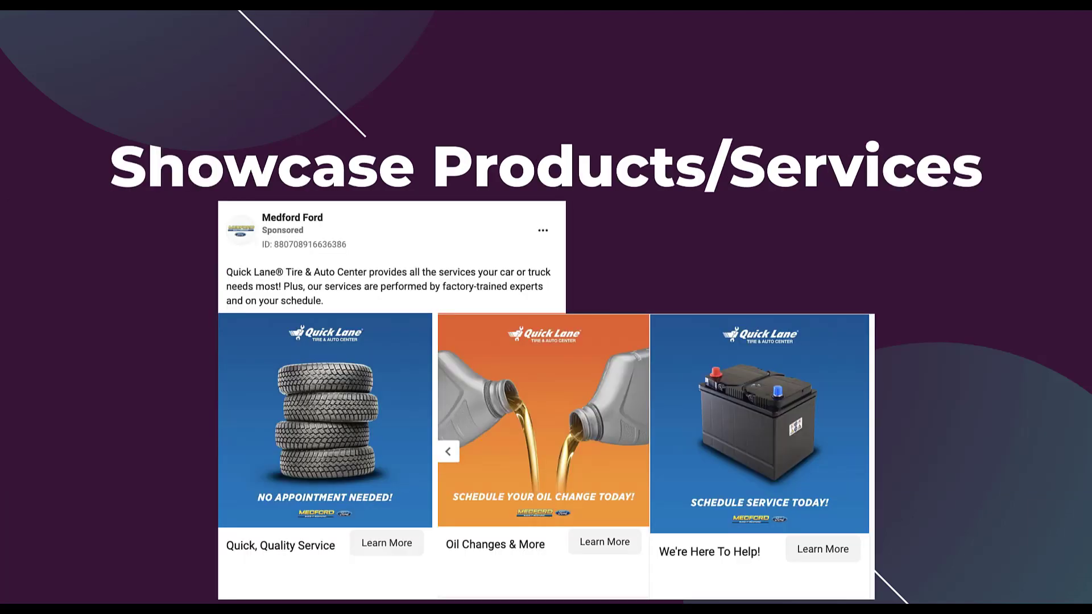